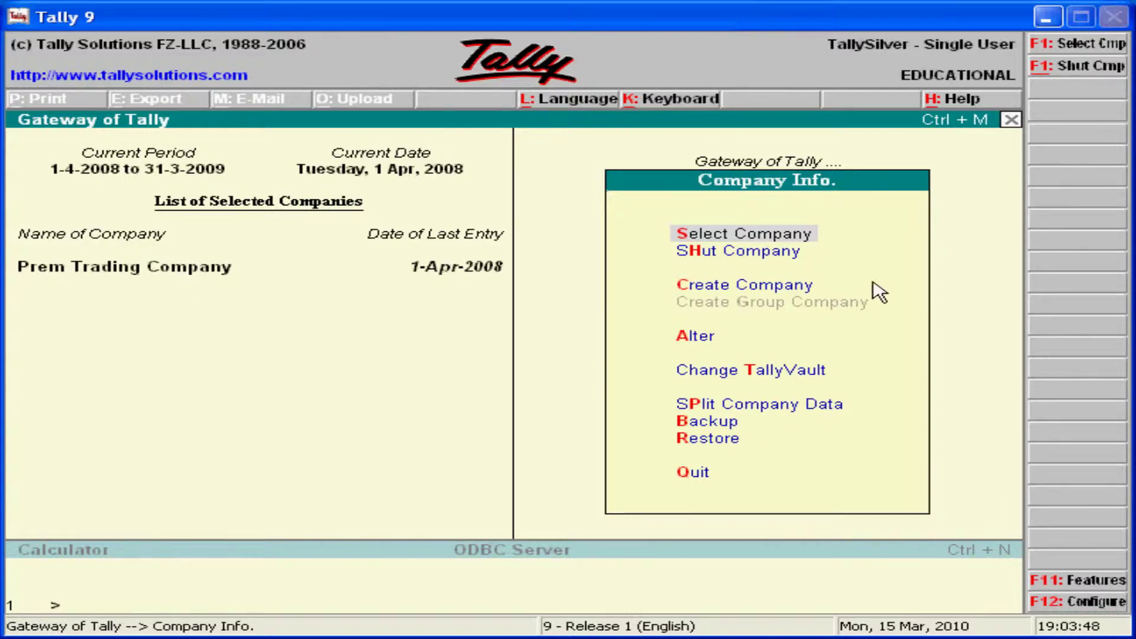
Select Kiran Trading Company from the company list to load it alongside Prem Trading Company
key(Return)
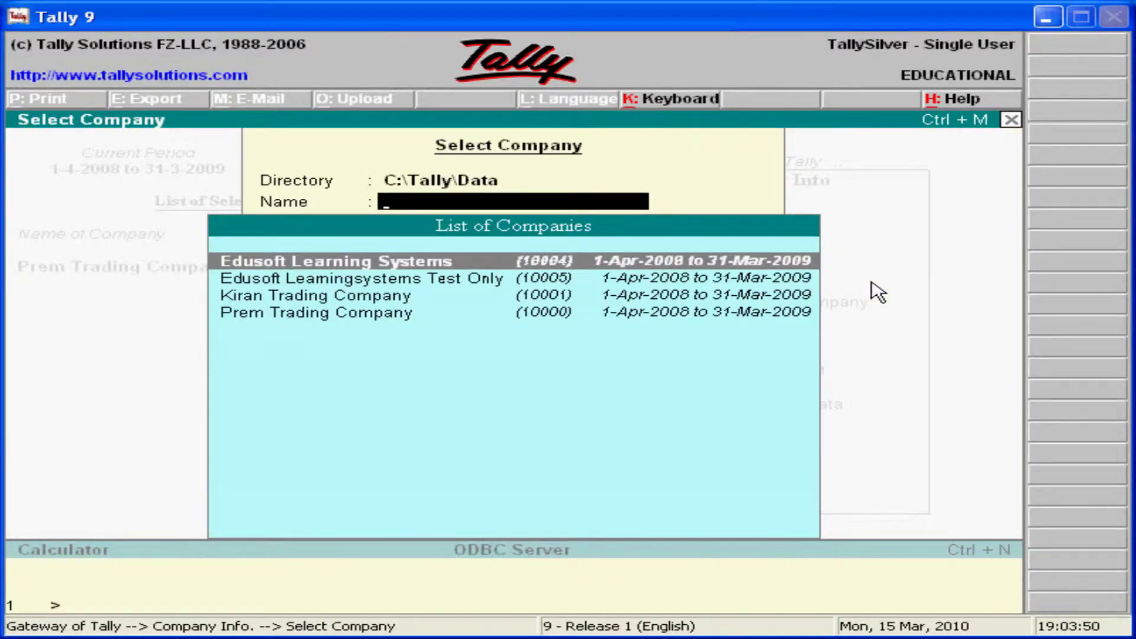
key(Down)
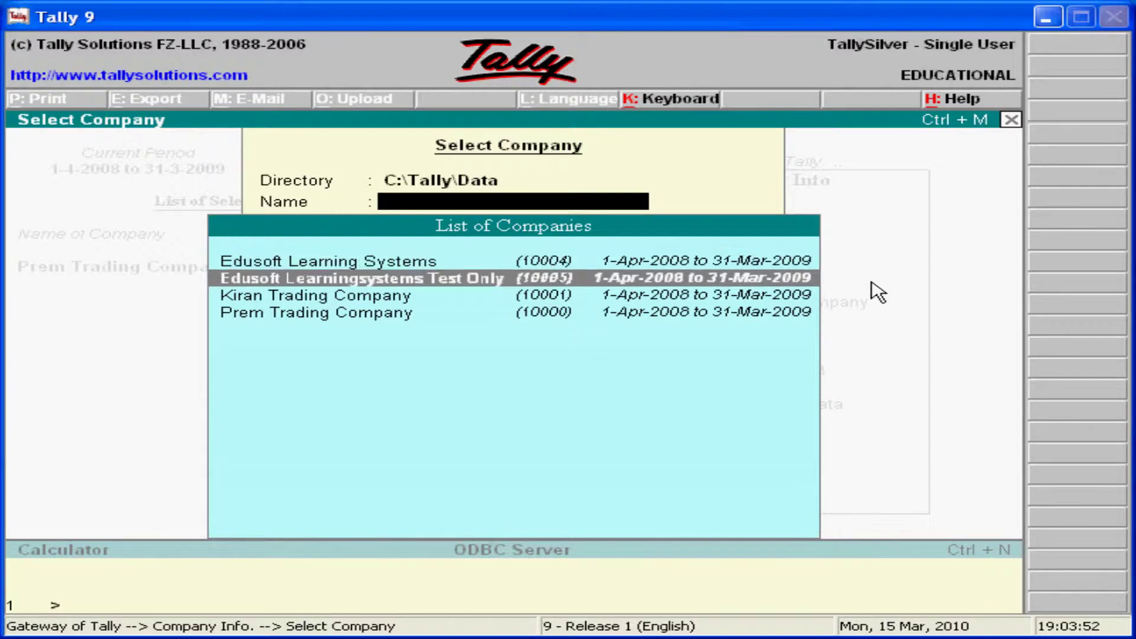
key(Down)
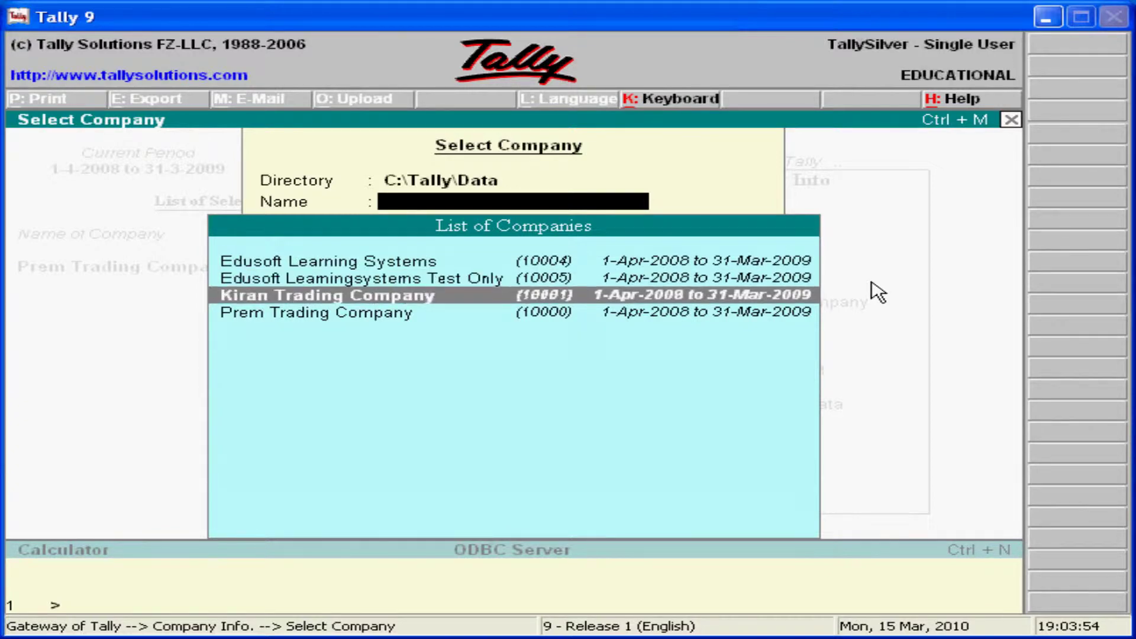
key(Return)
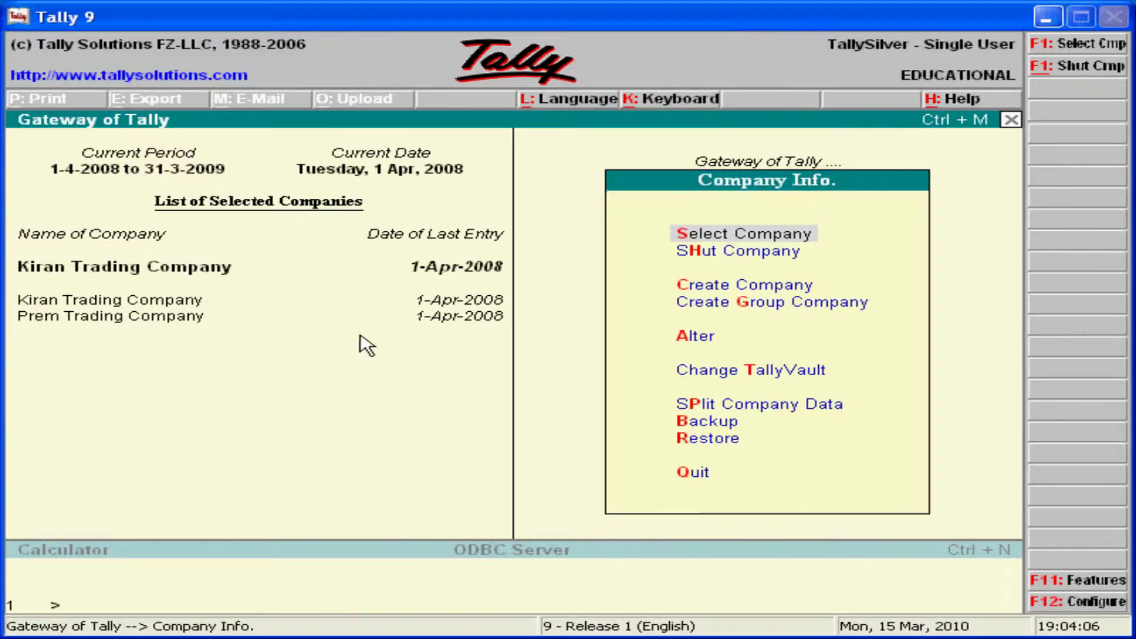
Start a new group company with the name and mailing name Kiran & Prem Company
click(779, 307)
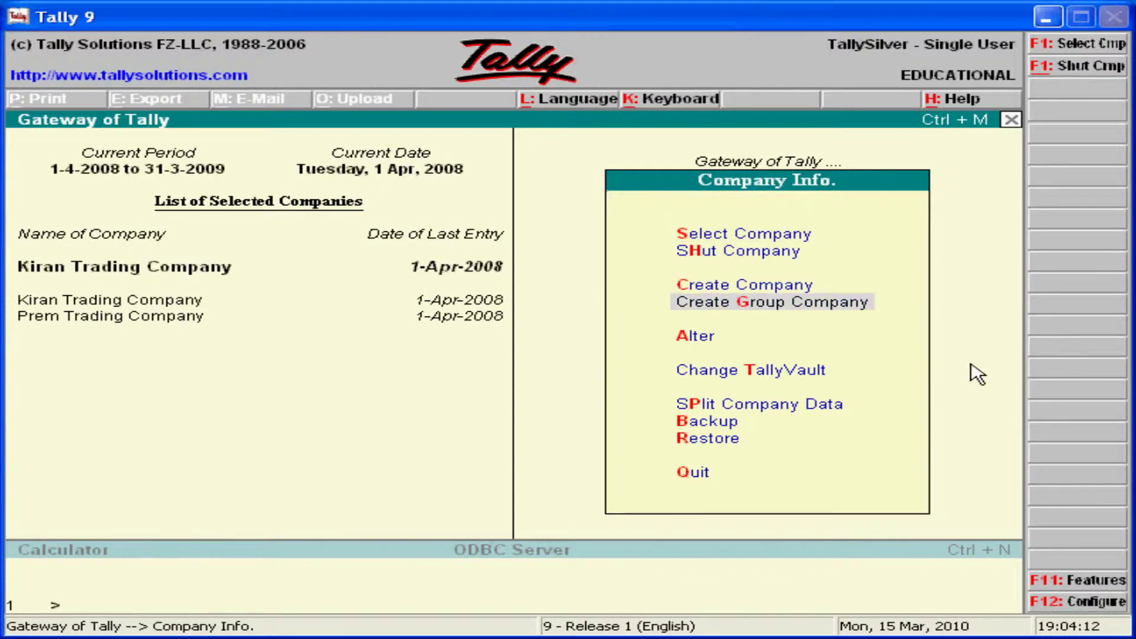
key(Return)
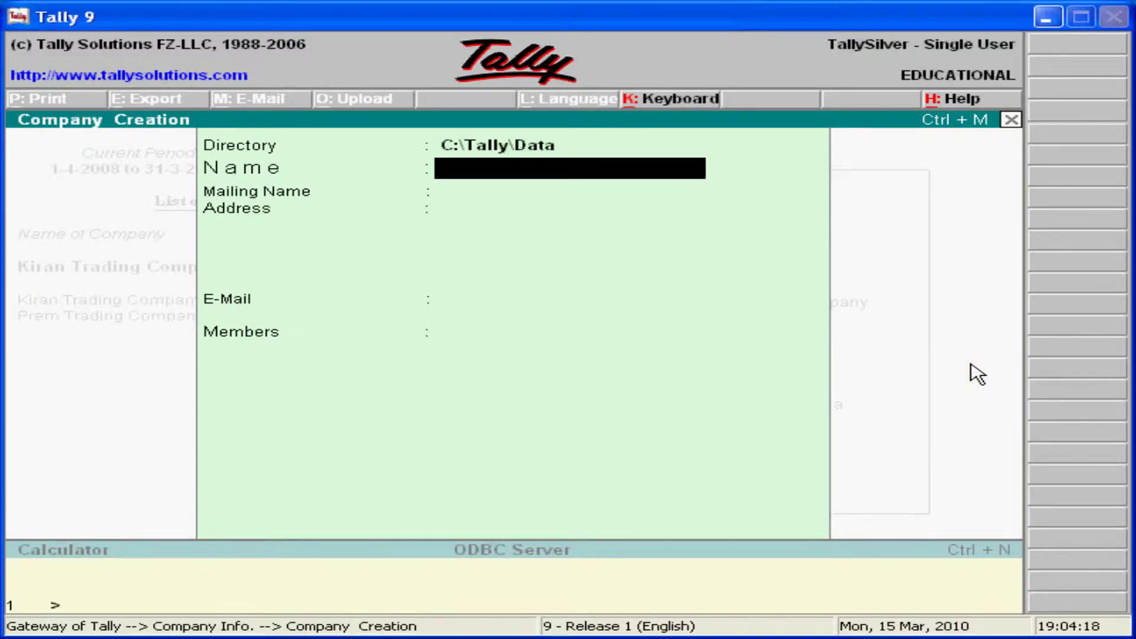
text(Kiran & Pre)
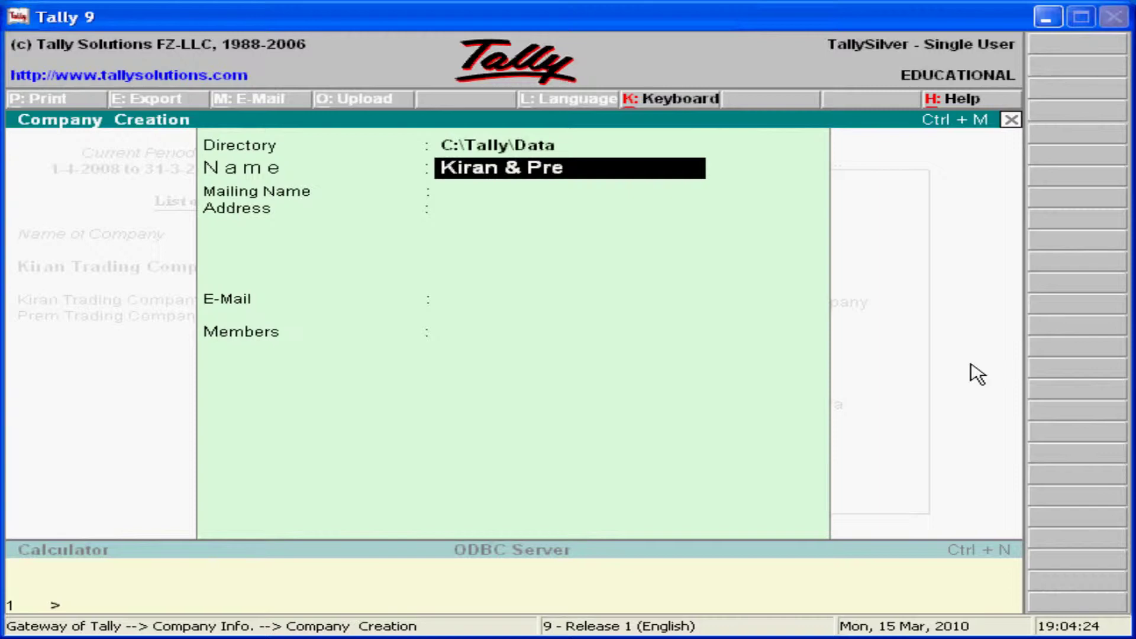
text(m Com)
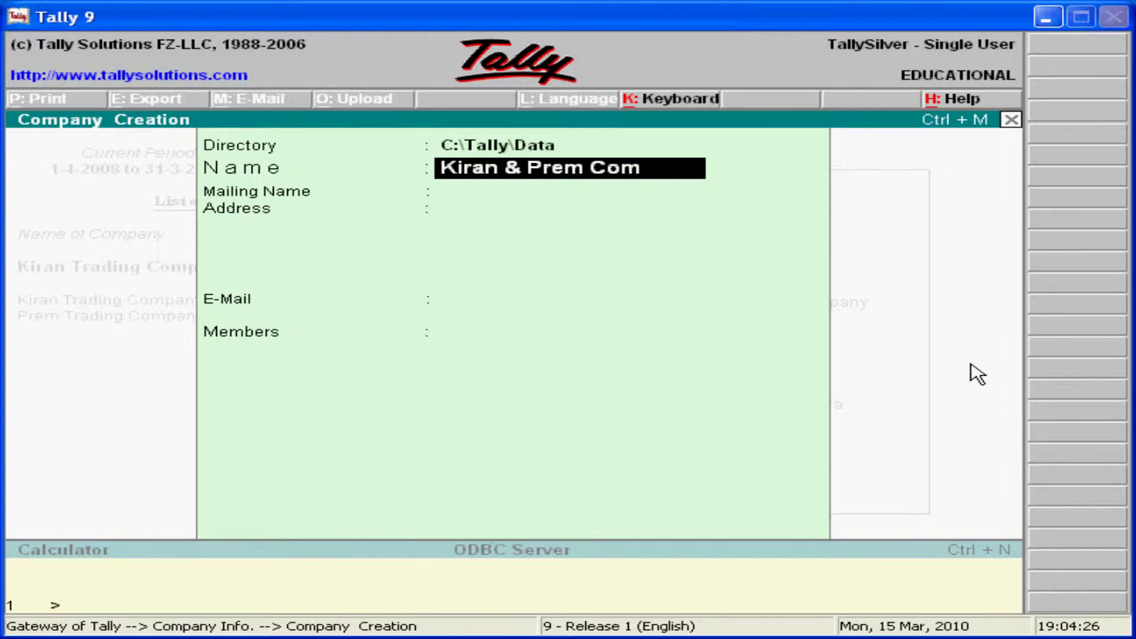
text(pany)
key(Return)
key(Return)
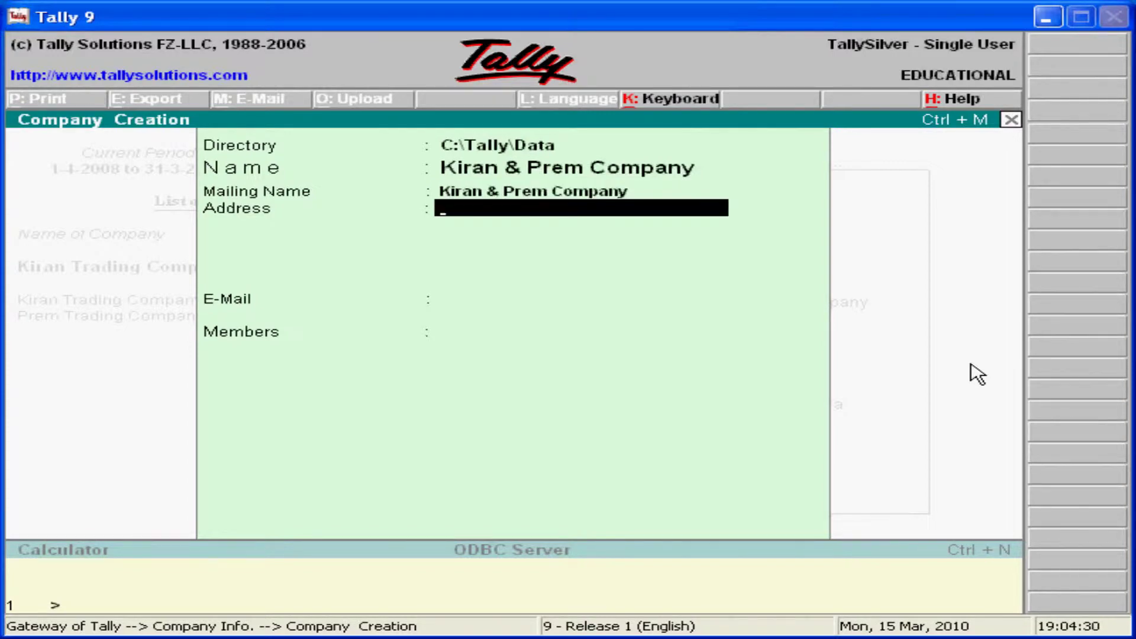
Leave the address and e-mail blank, add Kiran Trading Company and Prem Trading Company as members, and save the group company
key(Return)
key(Return)
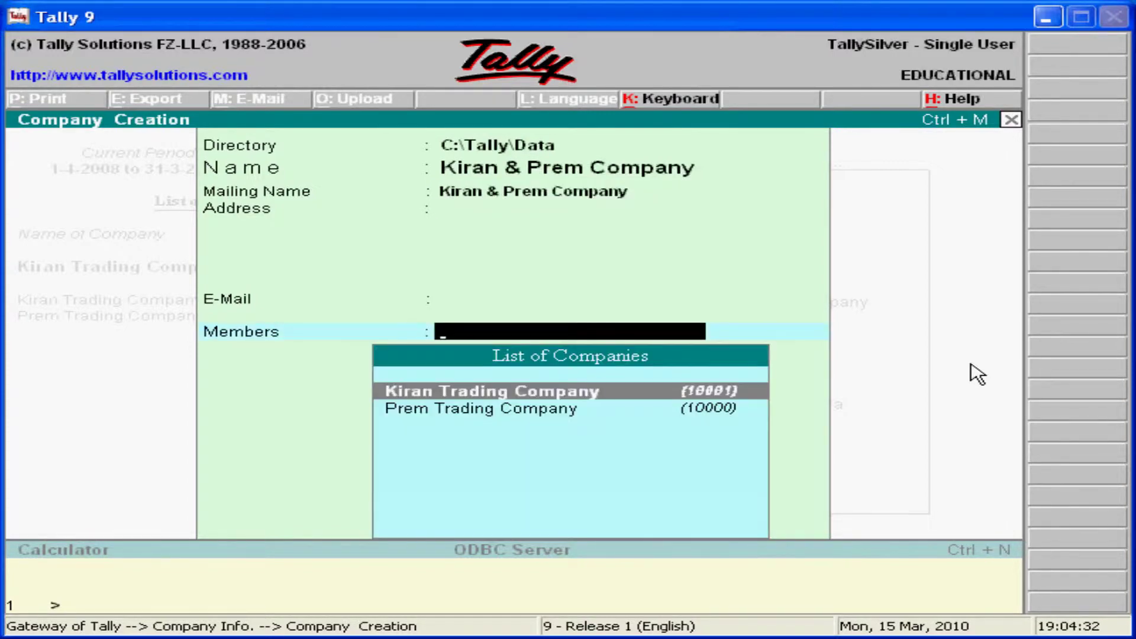
key(Return)
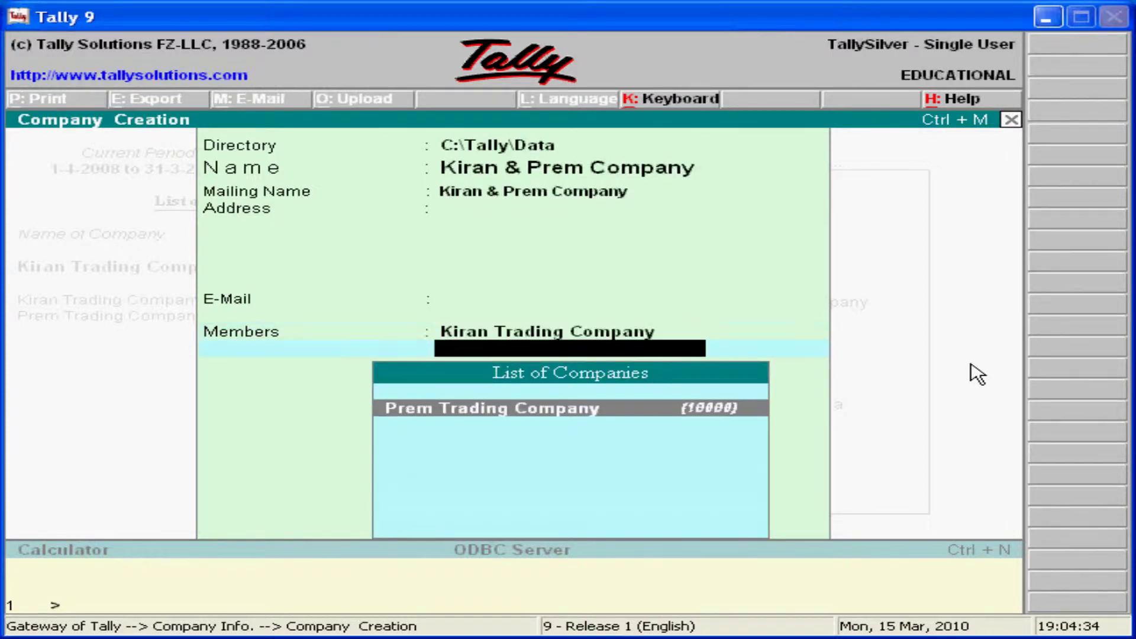
key(Return)
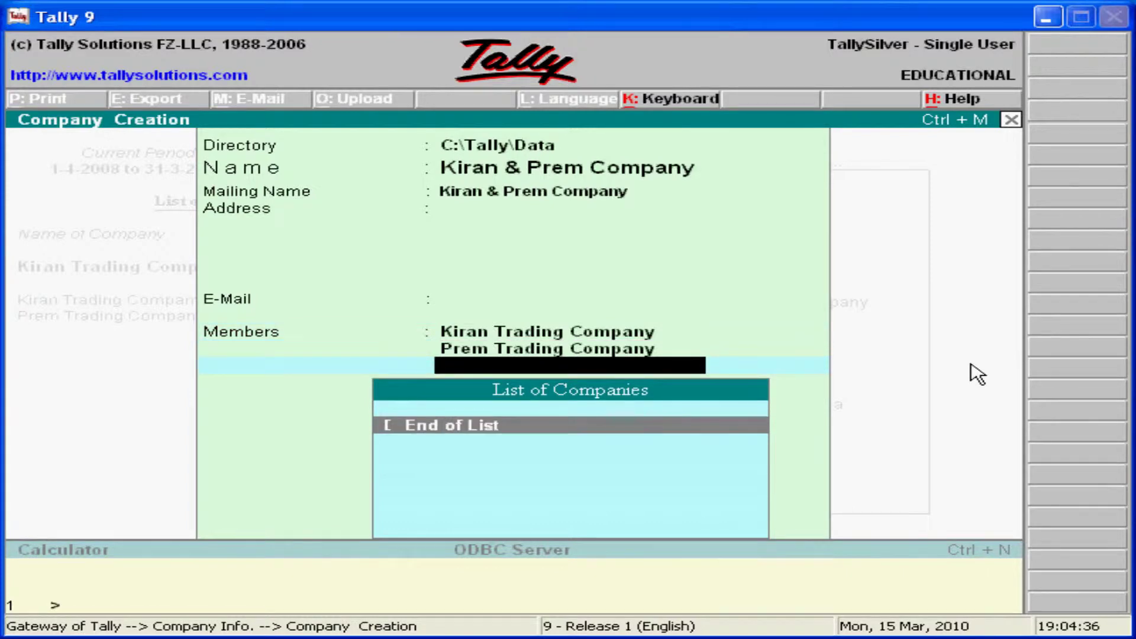
key(Return)
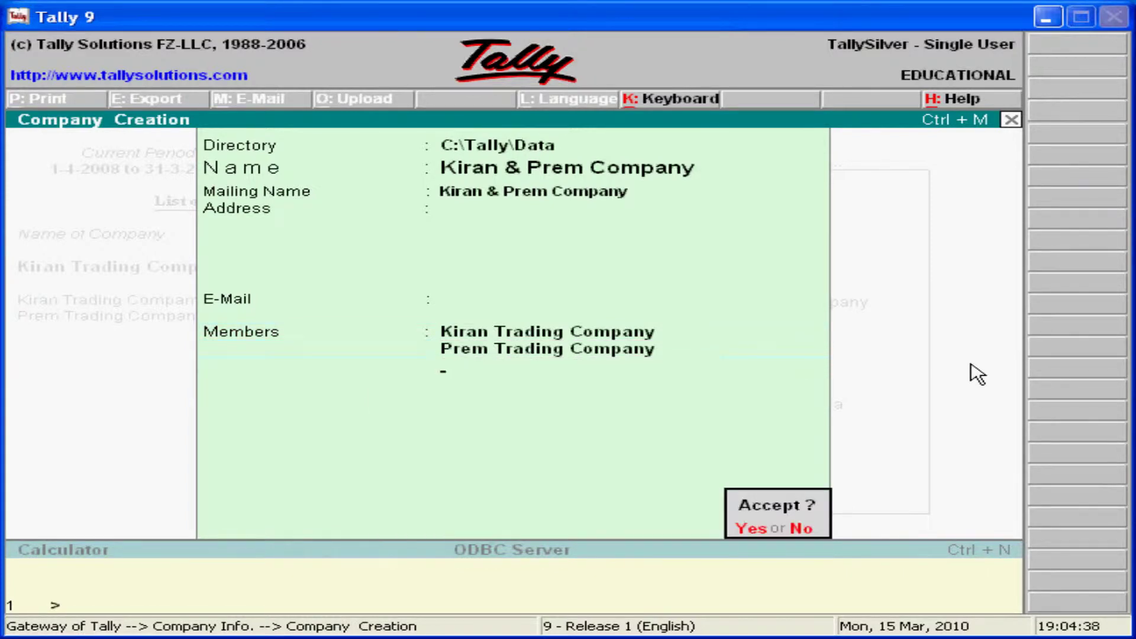
key(y)
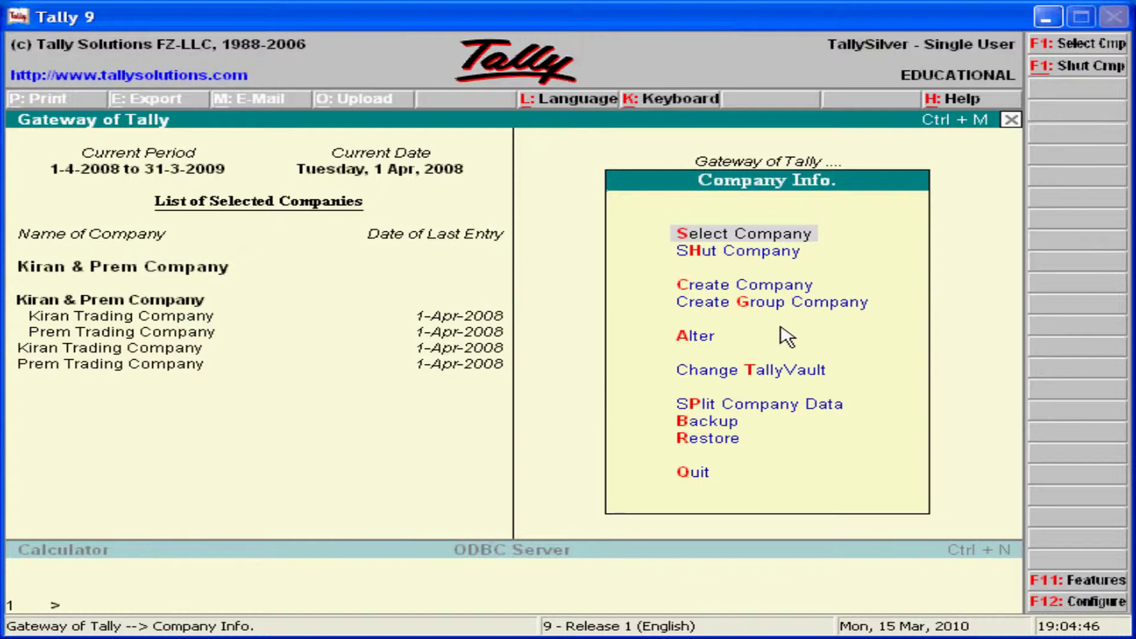
Return to the Gateway of Tally and select the group company Kiran & Prem Company
key(Escape)
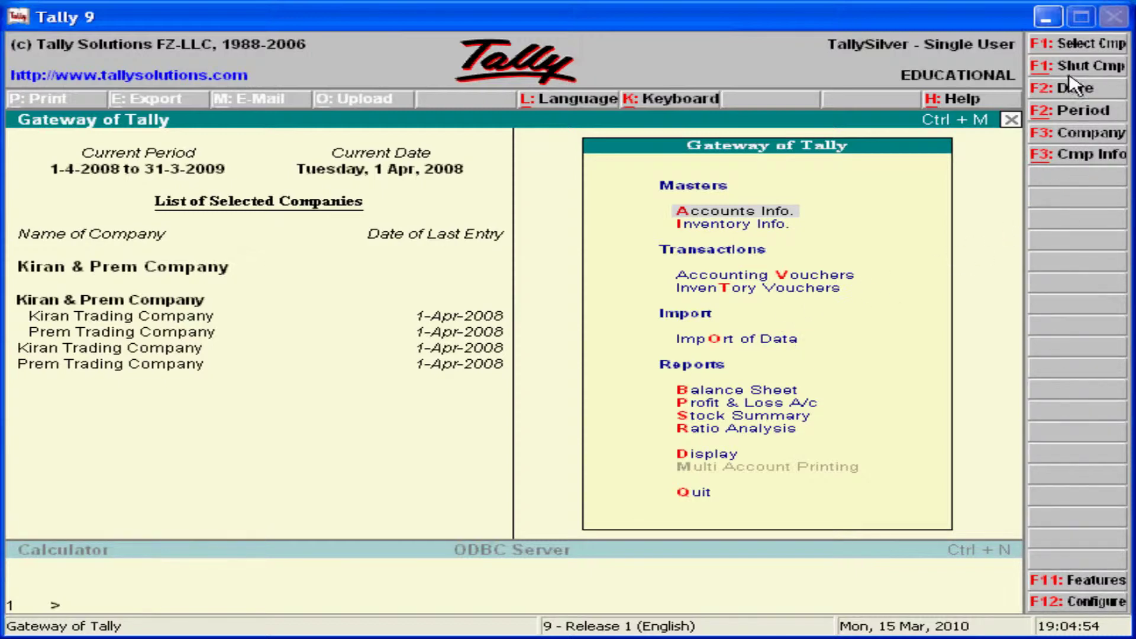
click(1075, 43)
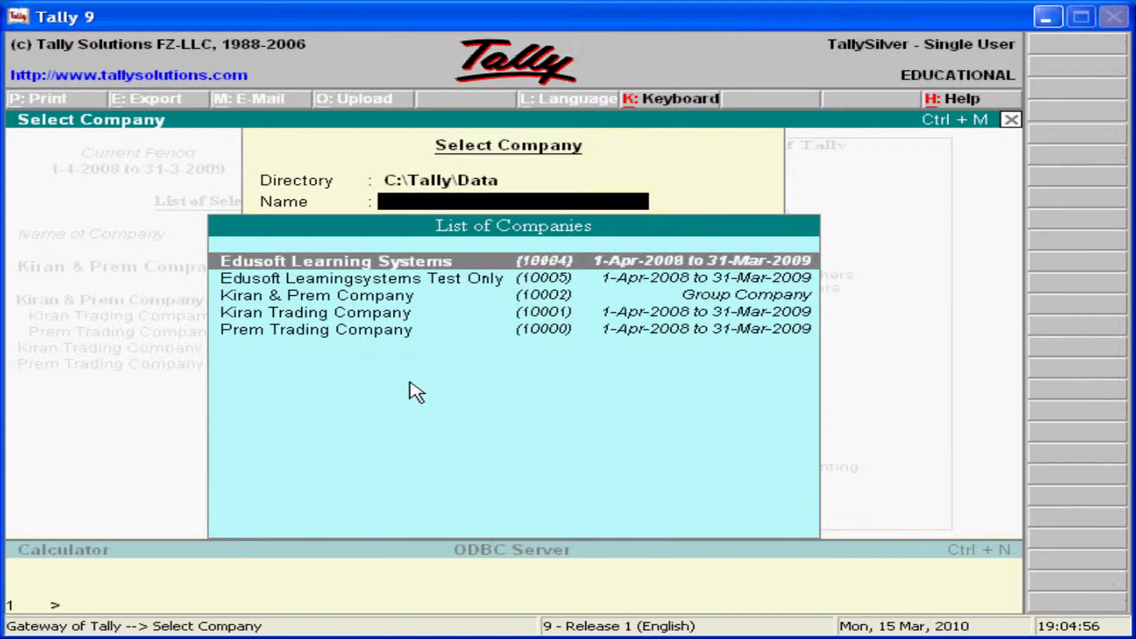
click(315, 295)
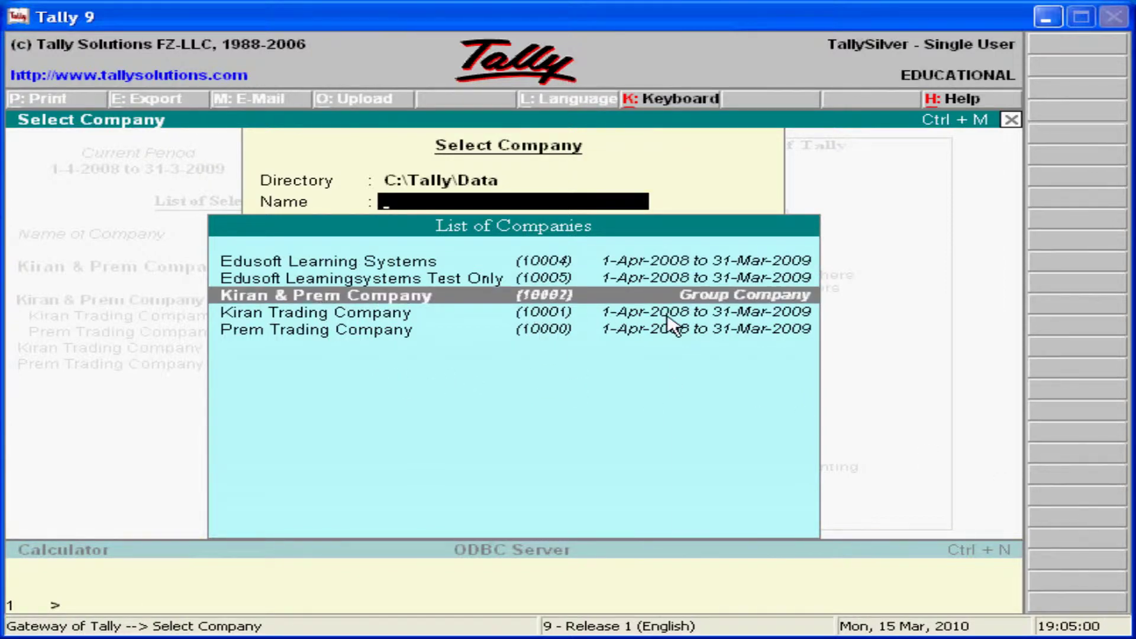
key(Return)
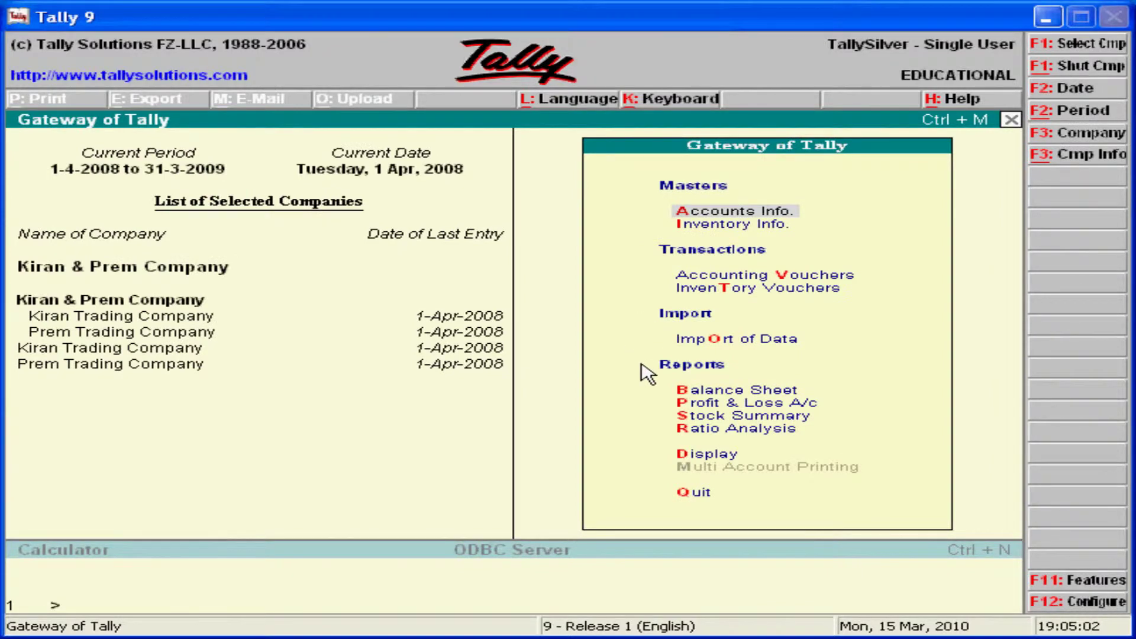
Examine the Day Book's voucher entries for the group company through to the last one, and return to the Gateway of Tally
click(702, 456)
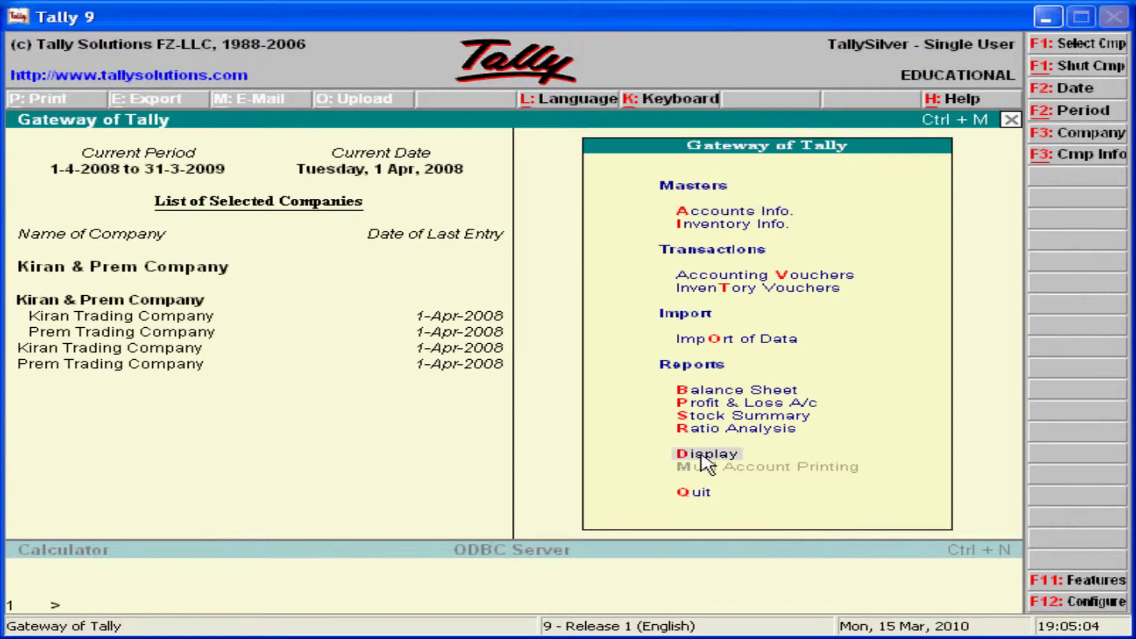
click(704, 458)
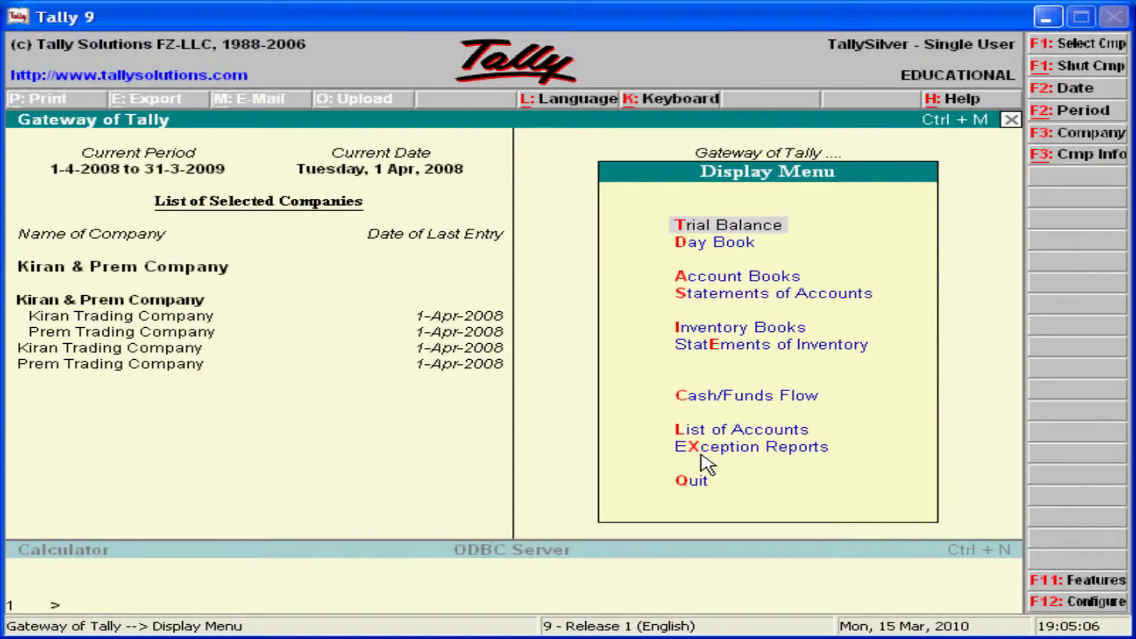
key(Down)
key(Return)
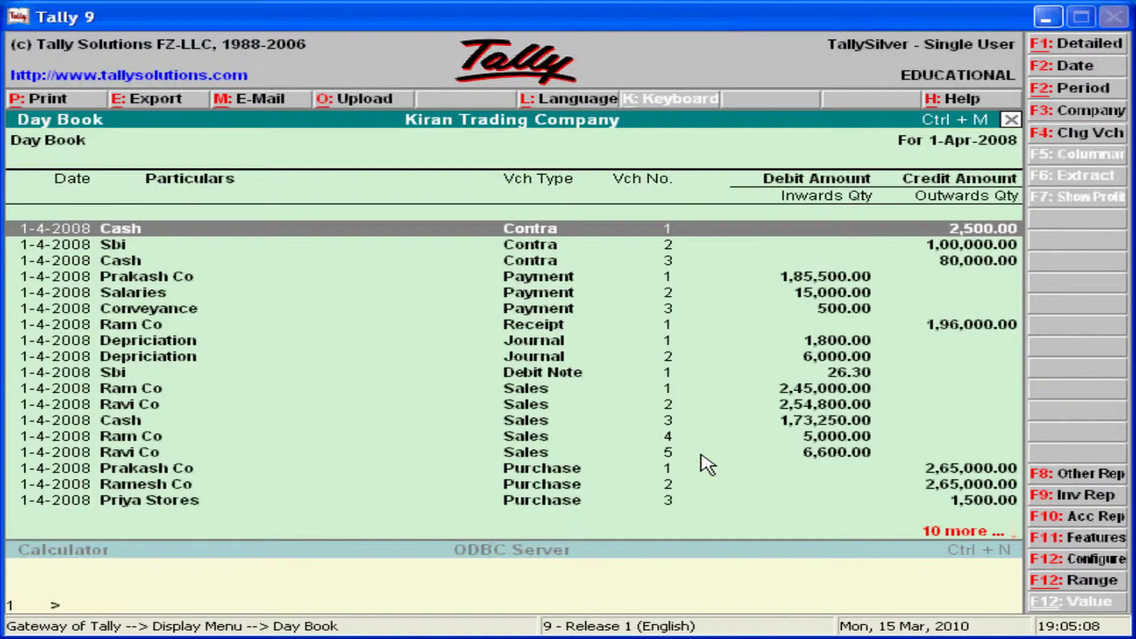
key(Down)
key(Down)
key(Down)
key(Down)
key(Down)
key(Down)
key(Down)
key(Down)
key(Down)
key(Down)
key(Down)
key(Down)
key(Down)
key(Down)
key(Down)
key(Down)
key(Down)
key(Down)
key(Down)
key(Down)
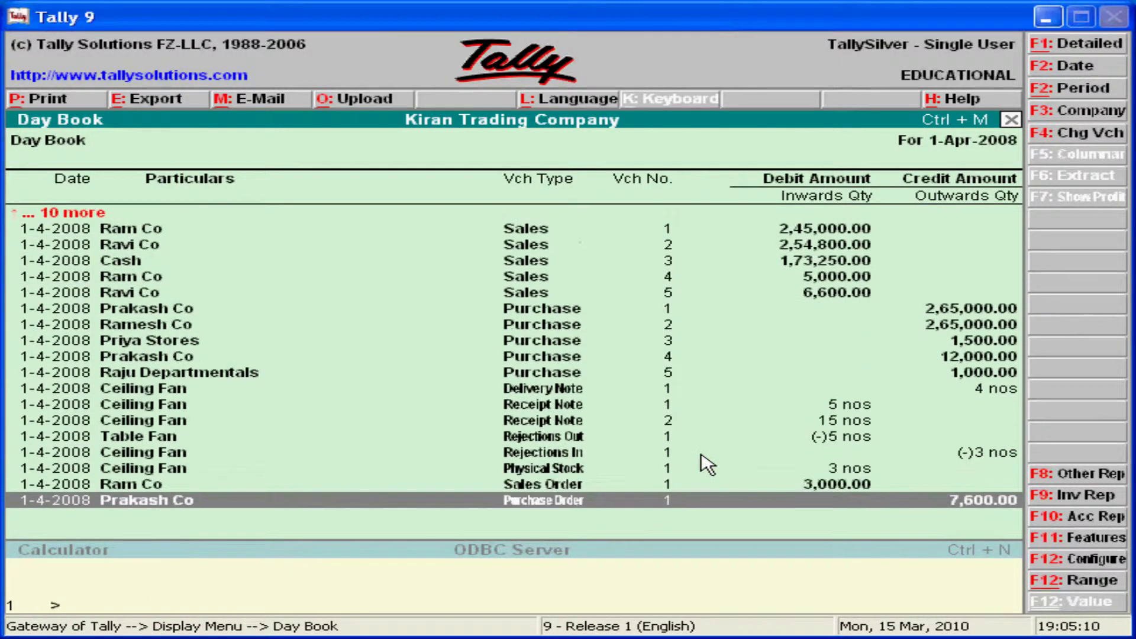
key(Escape)
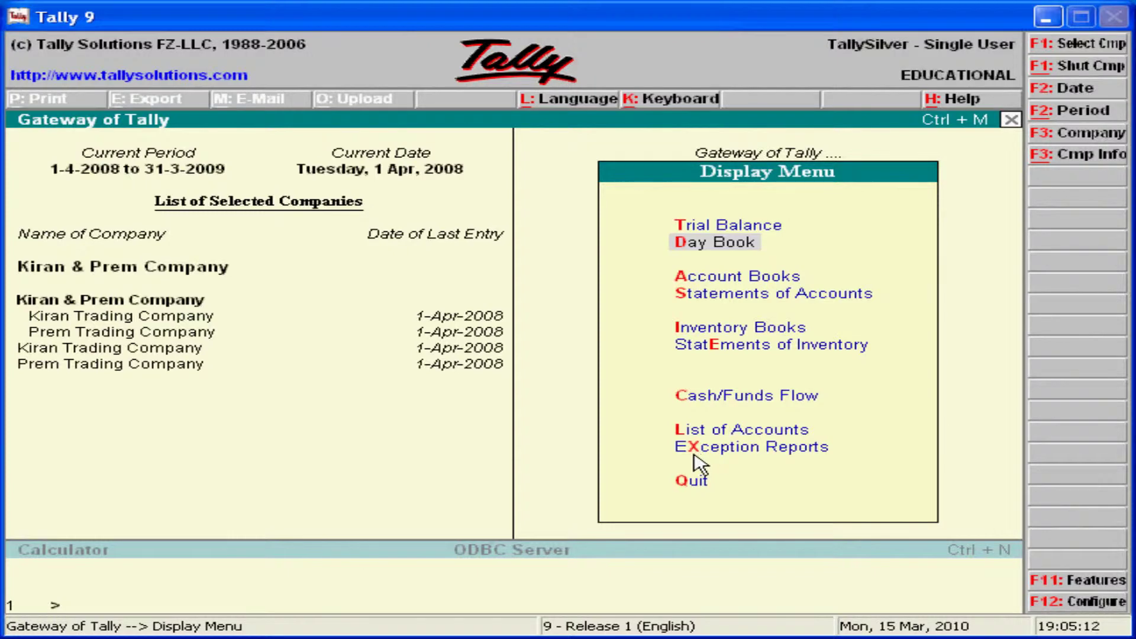
key(Escape)
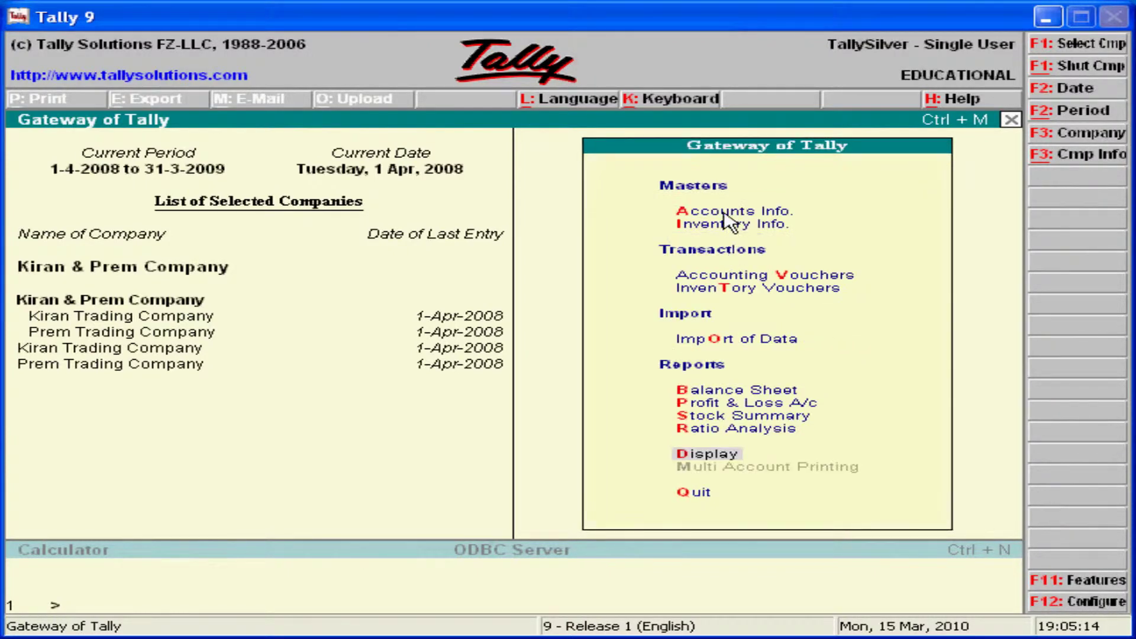
Try to enter a payment voucher from the Sbi account with Credit Sales as the particulars
click(732, 214)
key(Down)
key(Down)
key(Return)
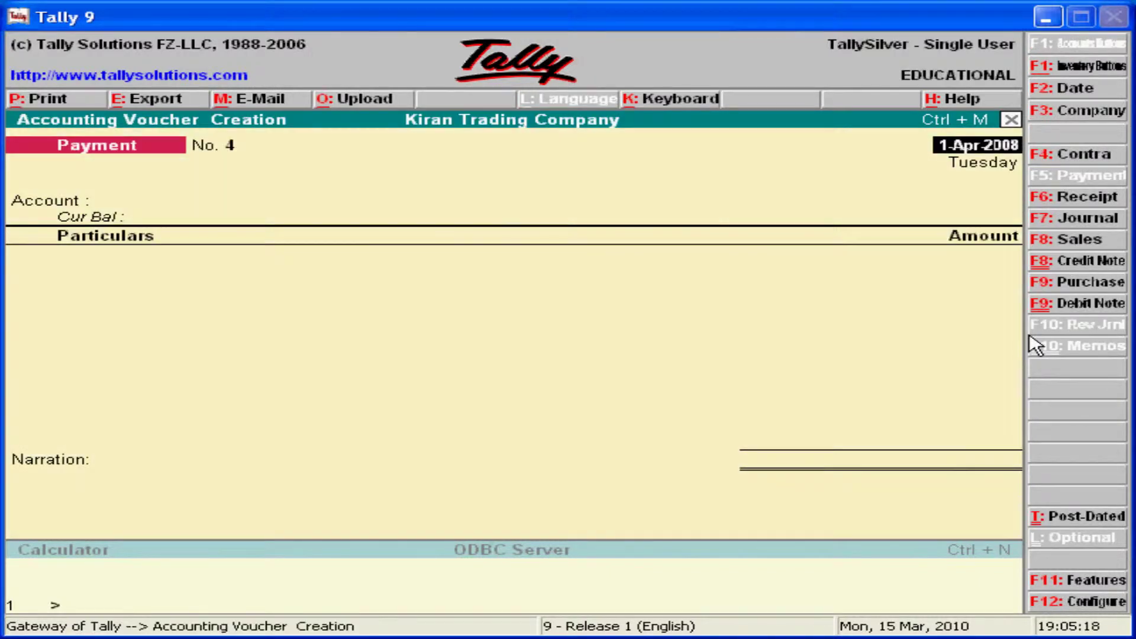
key(Return)
text(S)
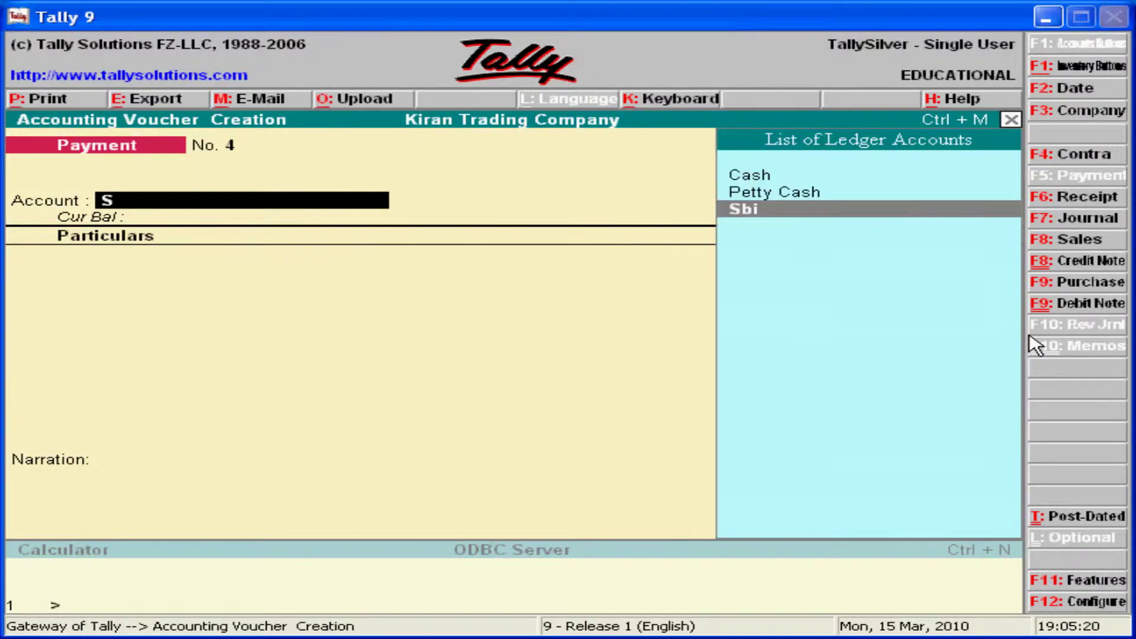
key(Return)
text(S)
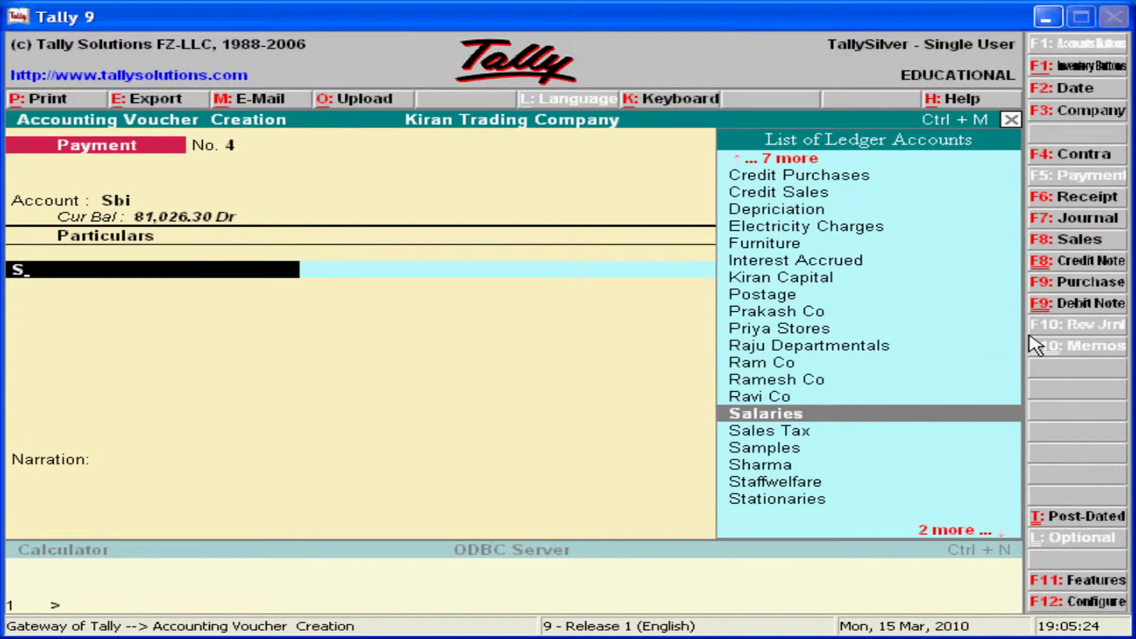
key(Up)
key(Up)
key(Up)
key(Up)
key(Up)
key(Up)
key(Up)
key(Up)
key(Up)
key(Up)
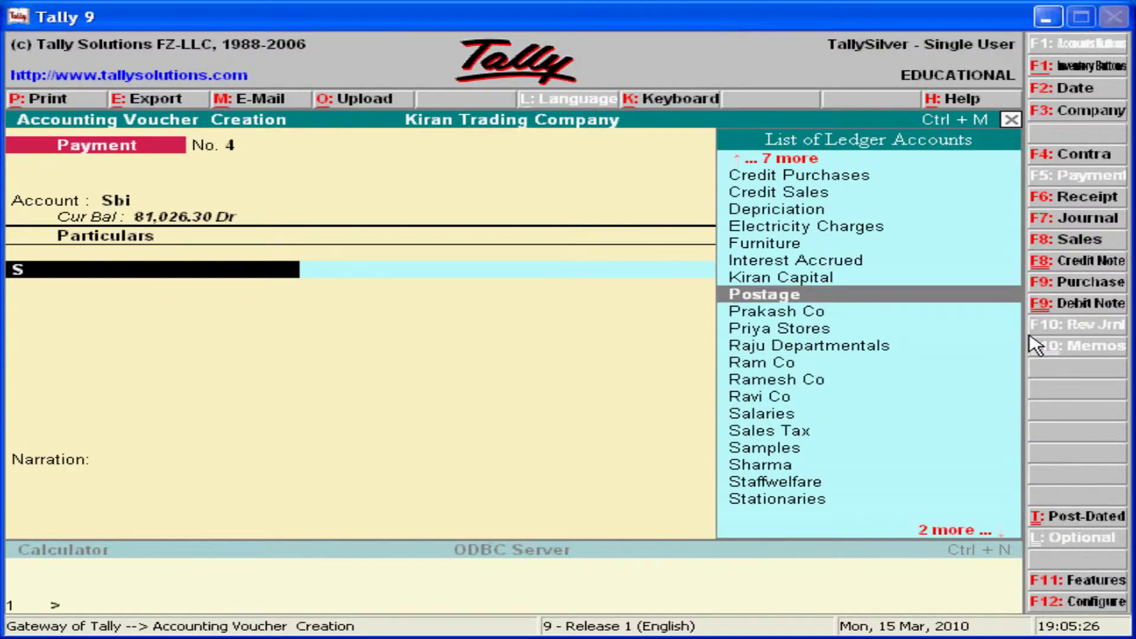
key(Up)
key(Up)
key(Up)
key(Up)
key(Up)
key(Down)
key(Down)
key(Down)
key(Down)
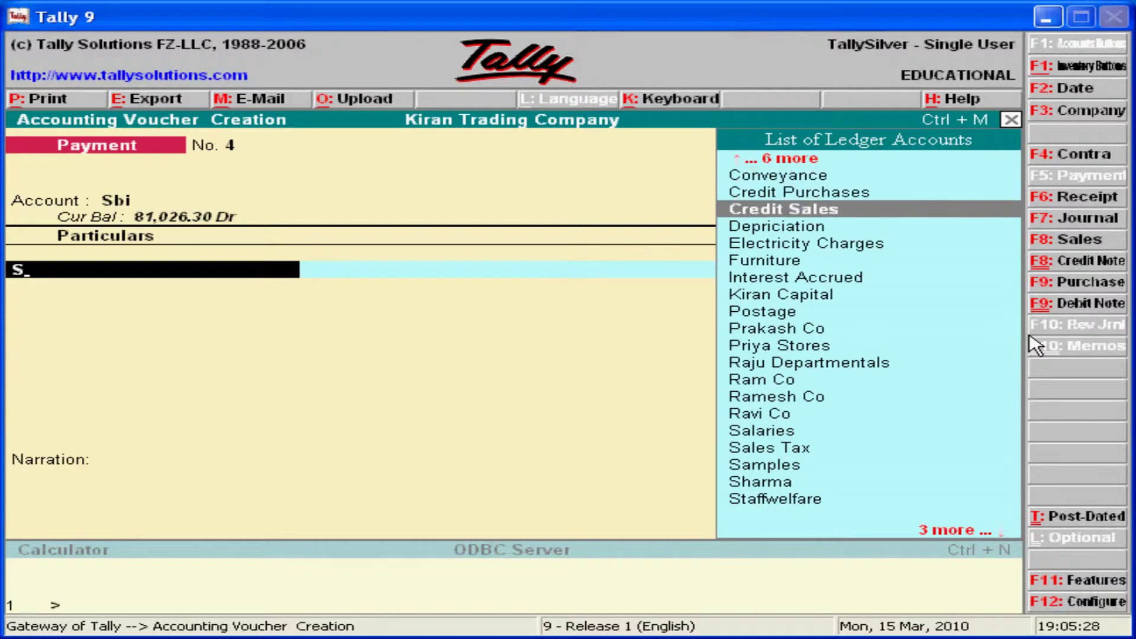
key(Up)
key(Up)
key(Return)
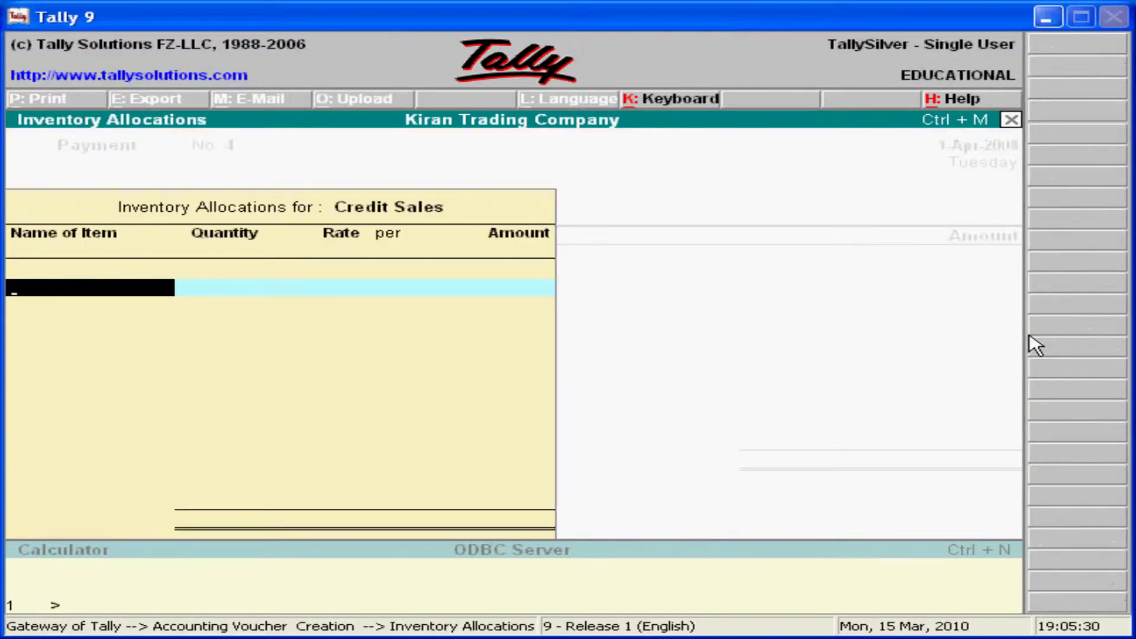
key(Escape)
key(Return)
key(Escape)
key(Escape)
key(Return)
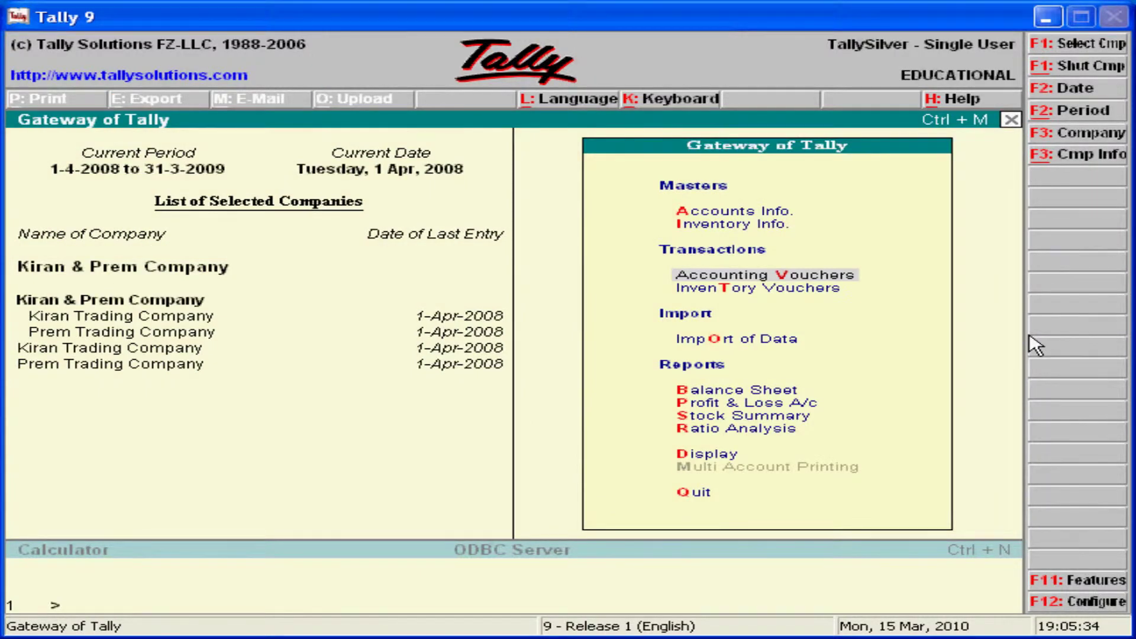
key(Down)
key(Up)
key(Up)
key(Up)
key(Return)
key(Down)
key(Down)
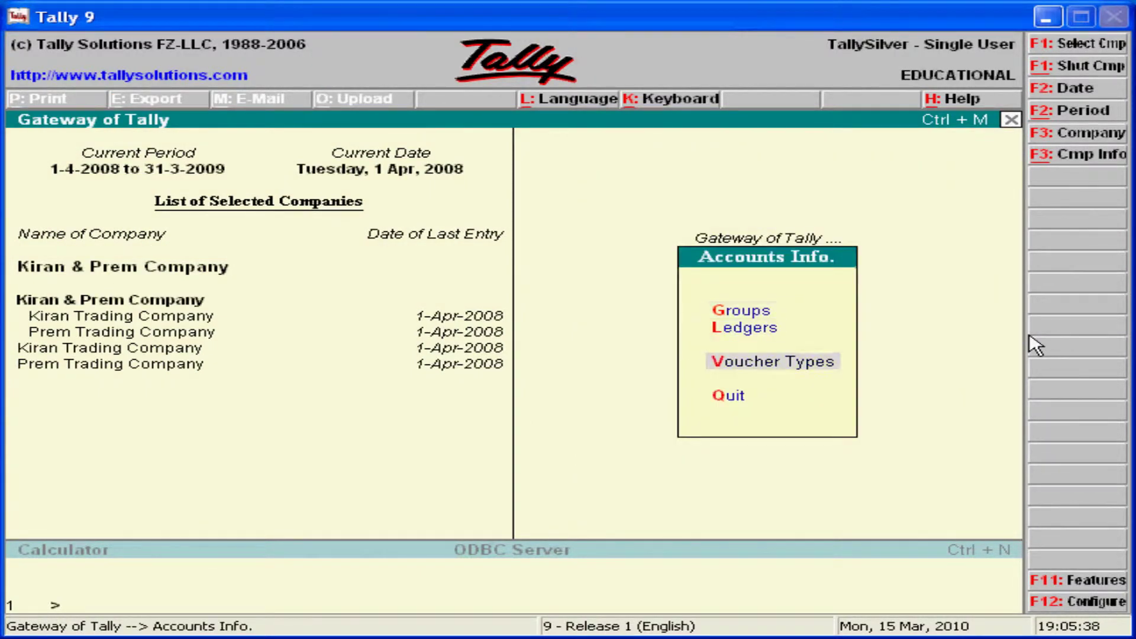
key(Return)
key(Escape)
key(Escape)
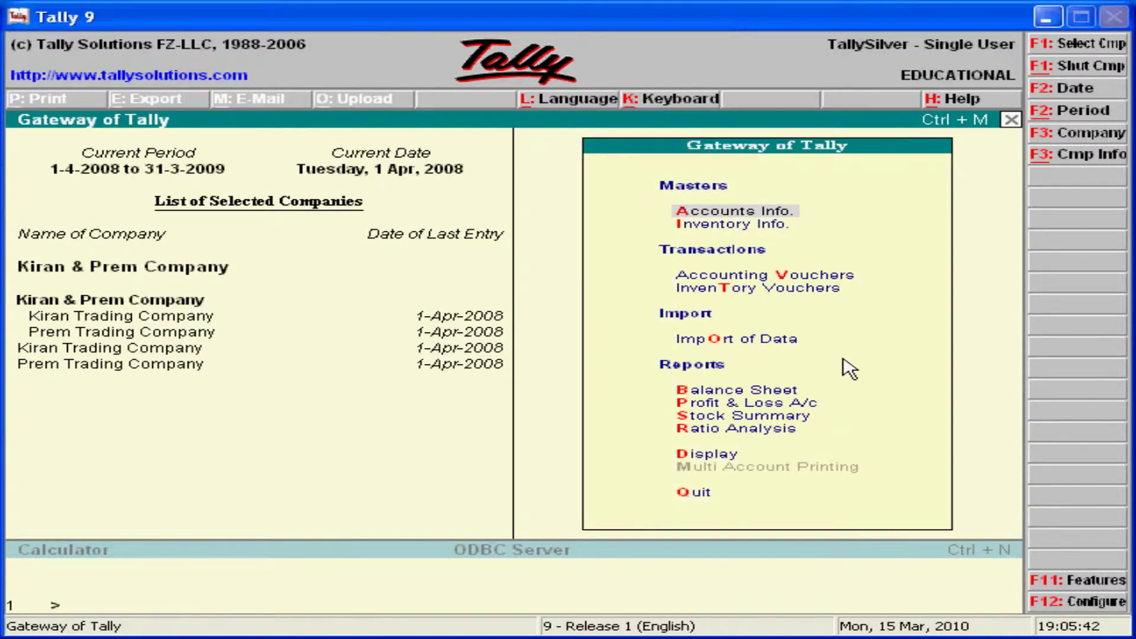
click(733, 415)
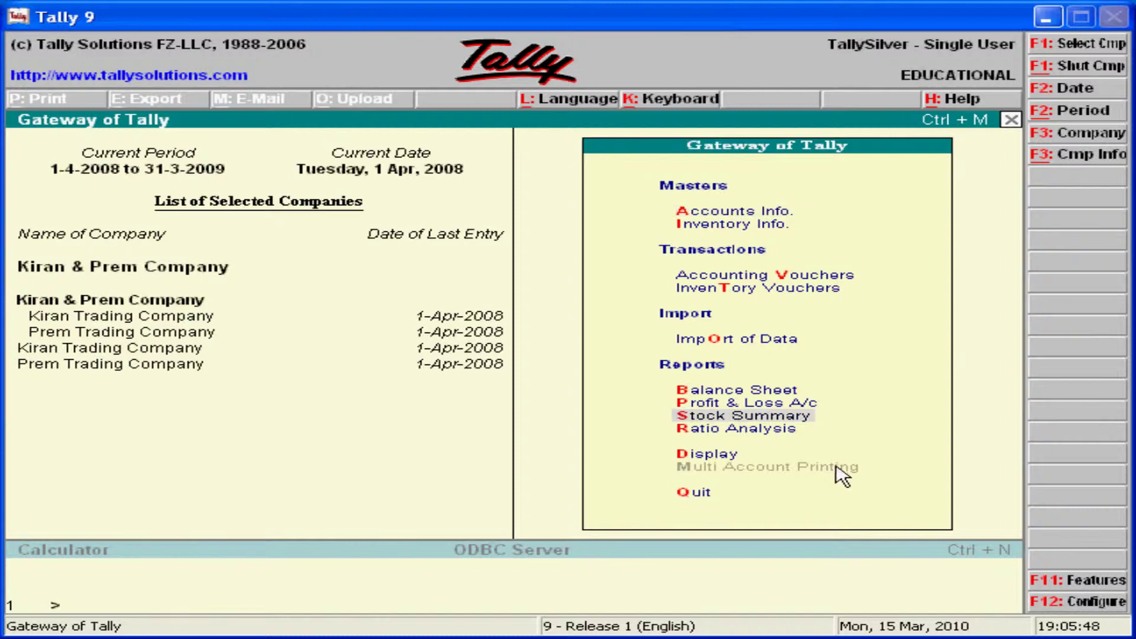
Shut the group company Kiran & Prem Company and Kiran Trading Company, leaving only Prem Trading Company open
click(1065, 66)
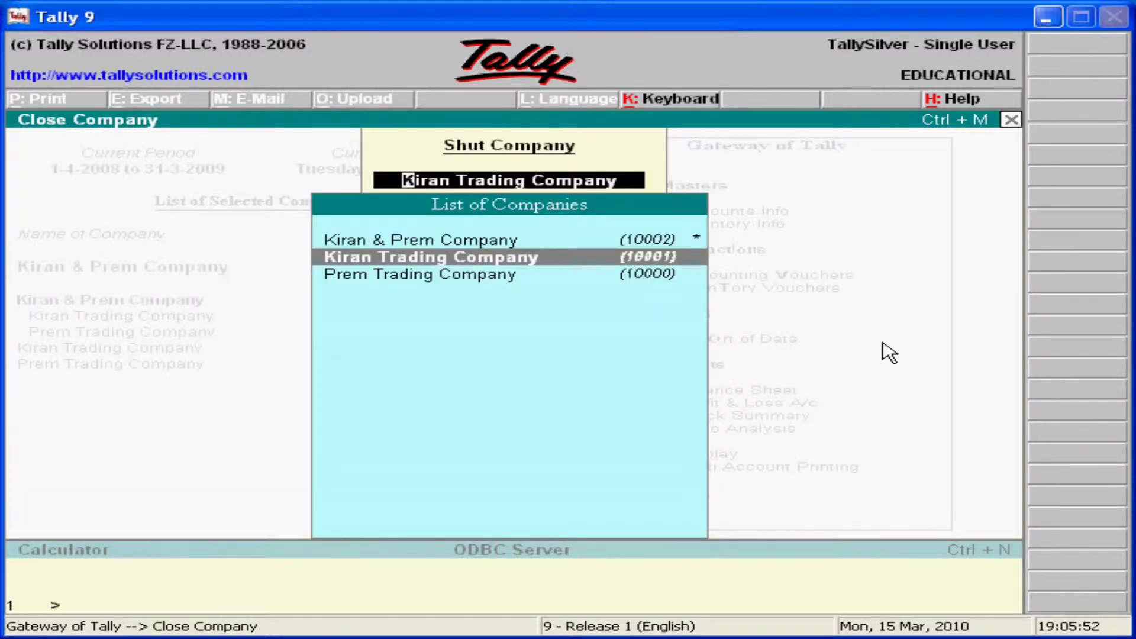
key(Up)
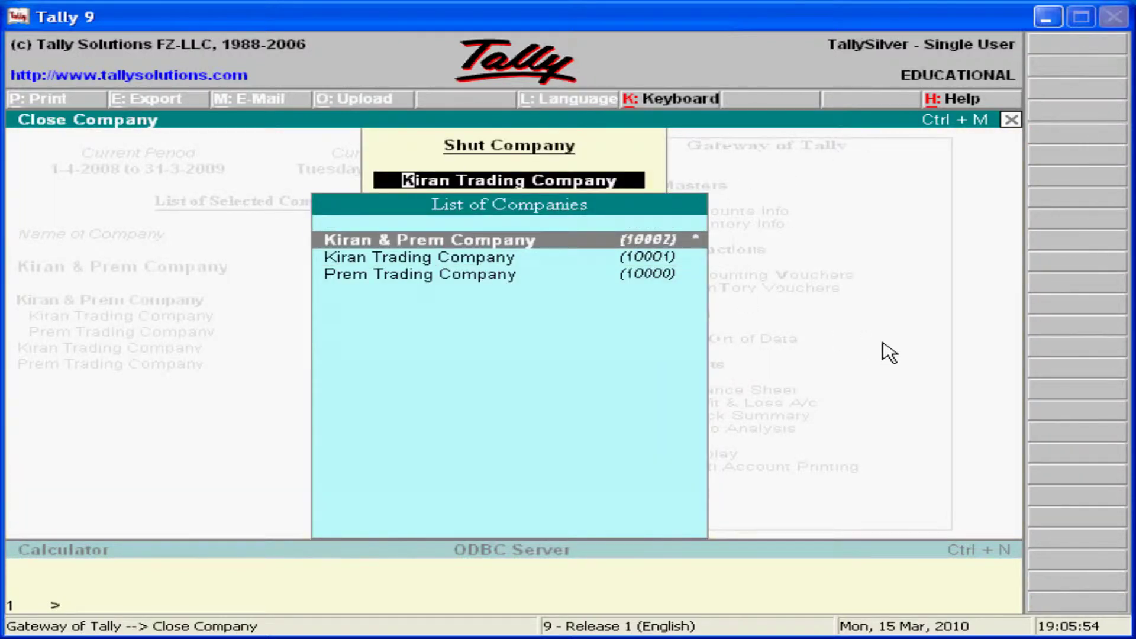
key(Return)
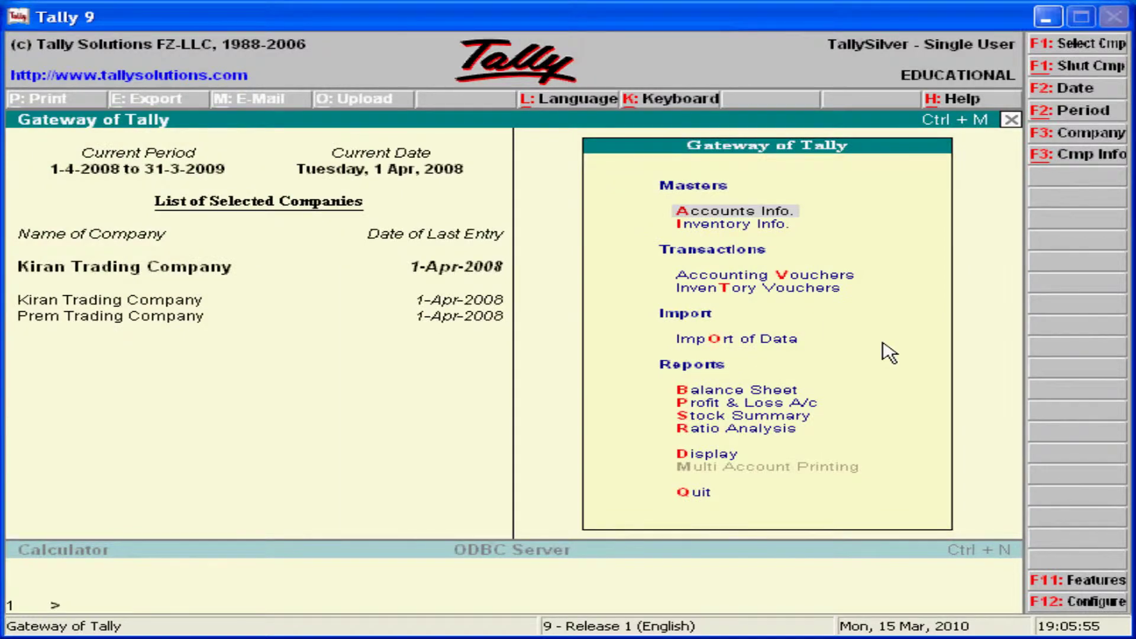
click(1081, 67)
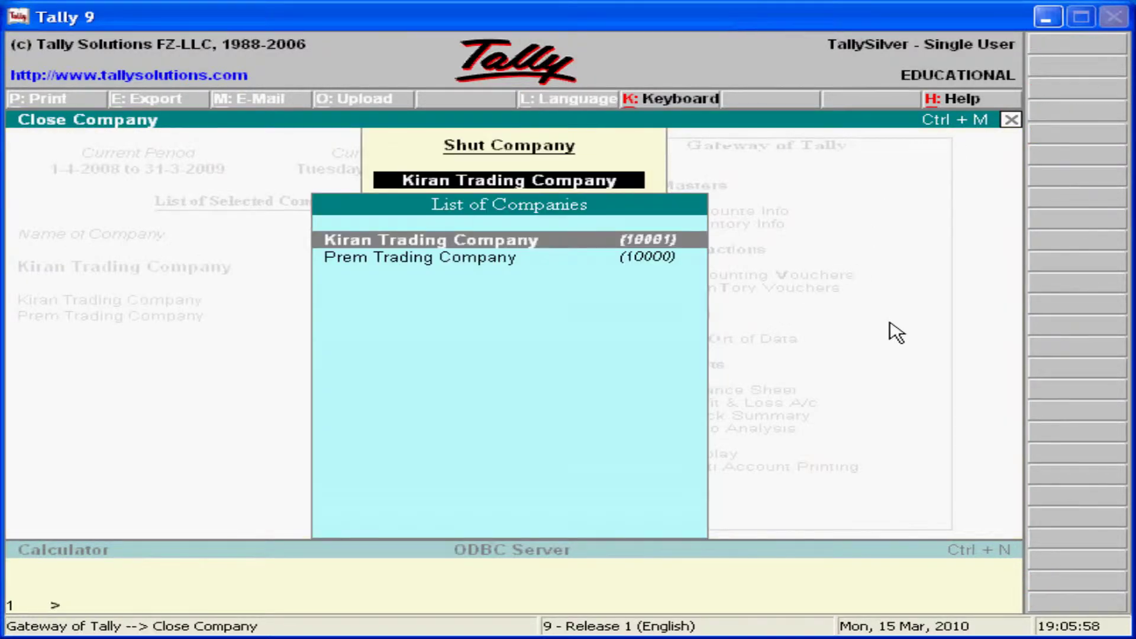
key(Return)
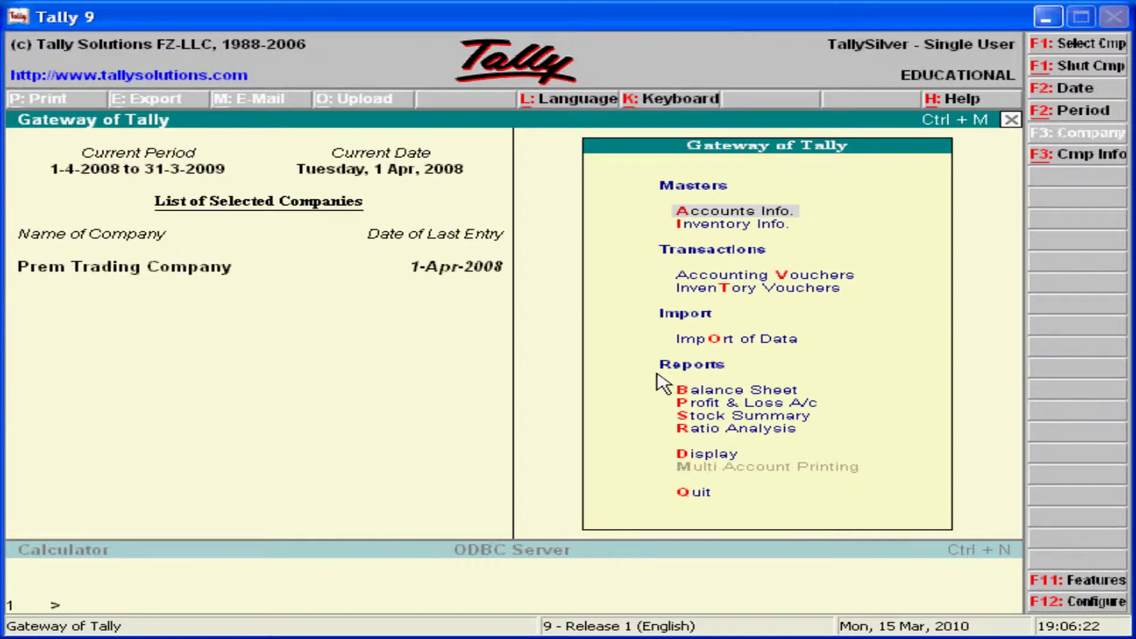
Split the data of Prem Trading Company from 1-Sep-2008 and confirm the split
click(1062, 154)
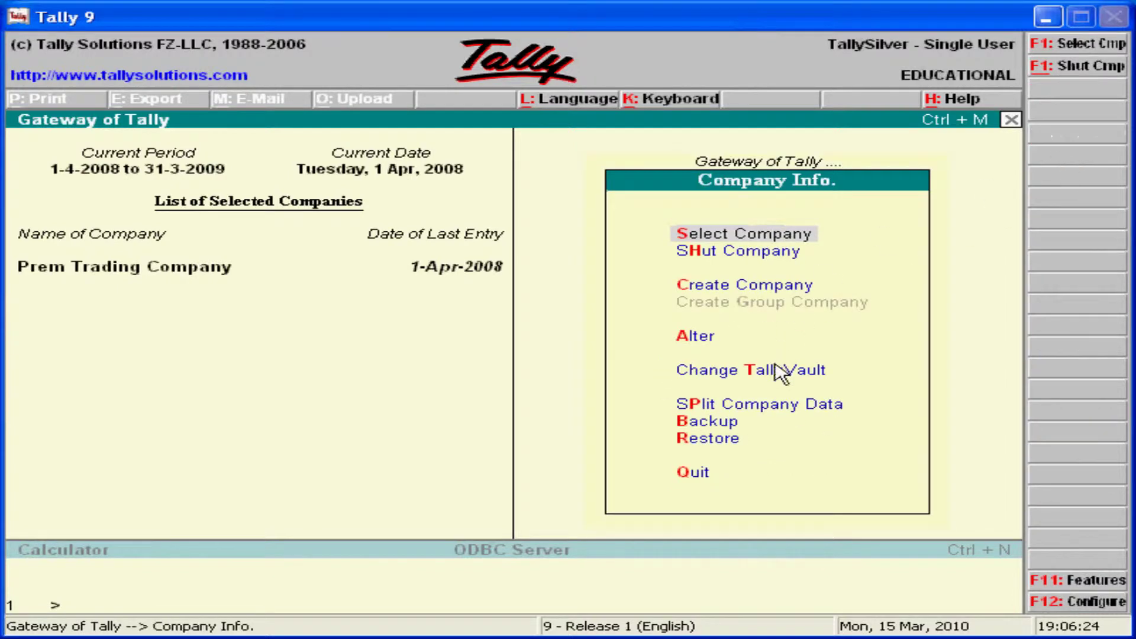
click(770, 406)
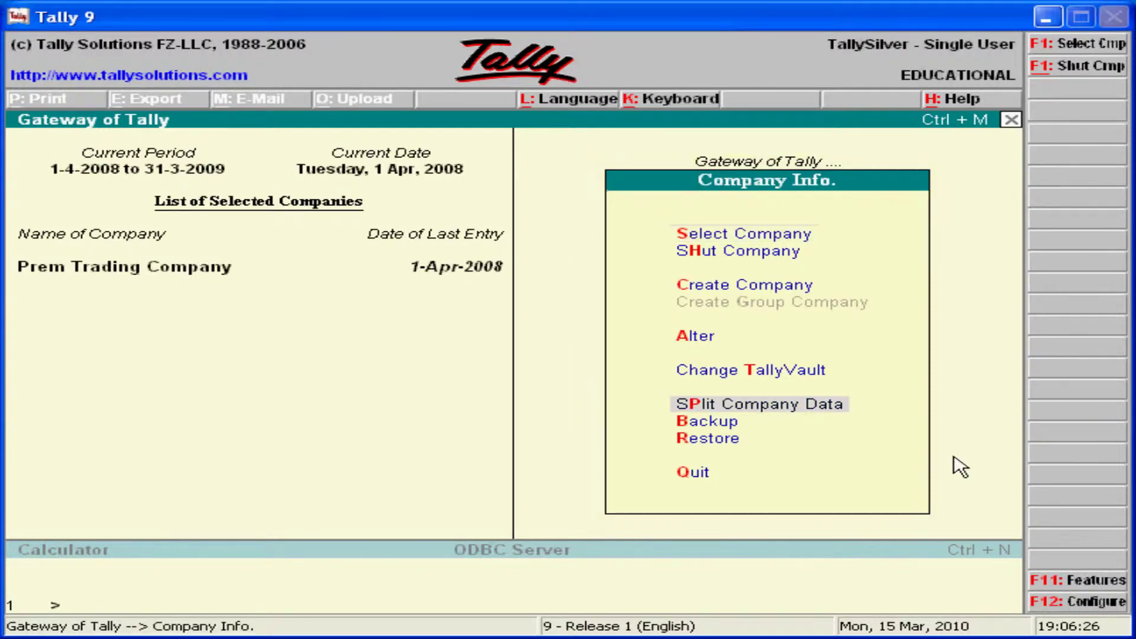
key(Return)
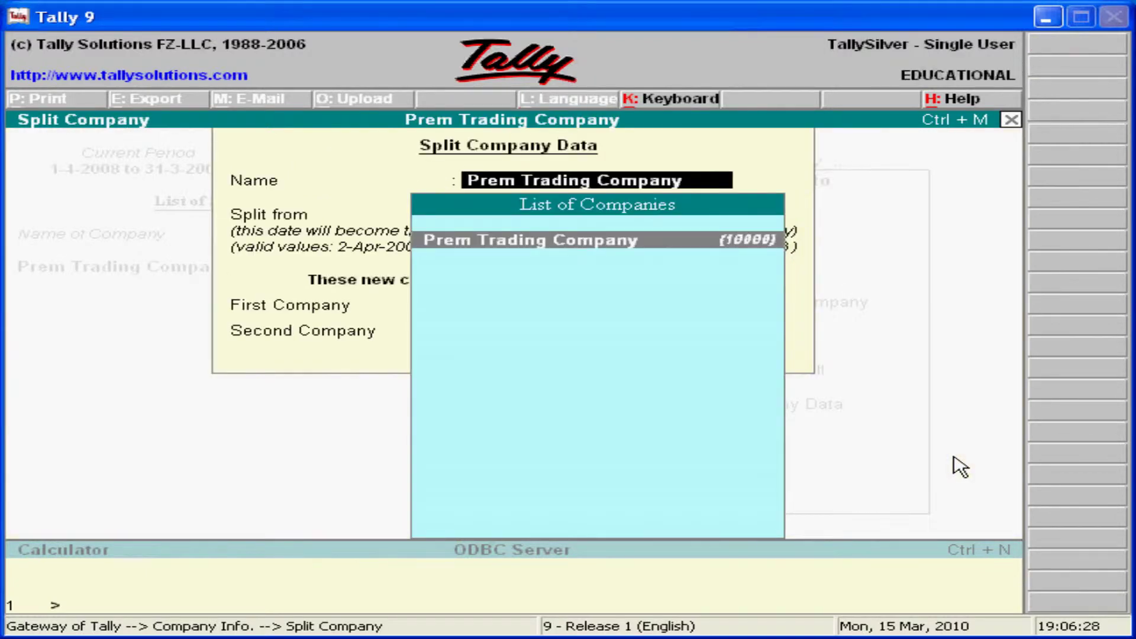
key(Return)
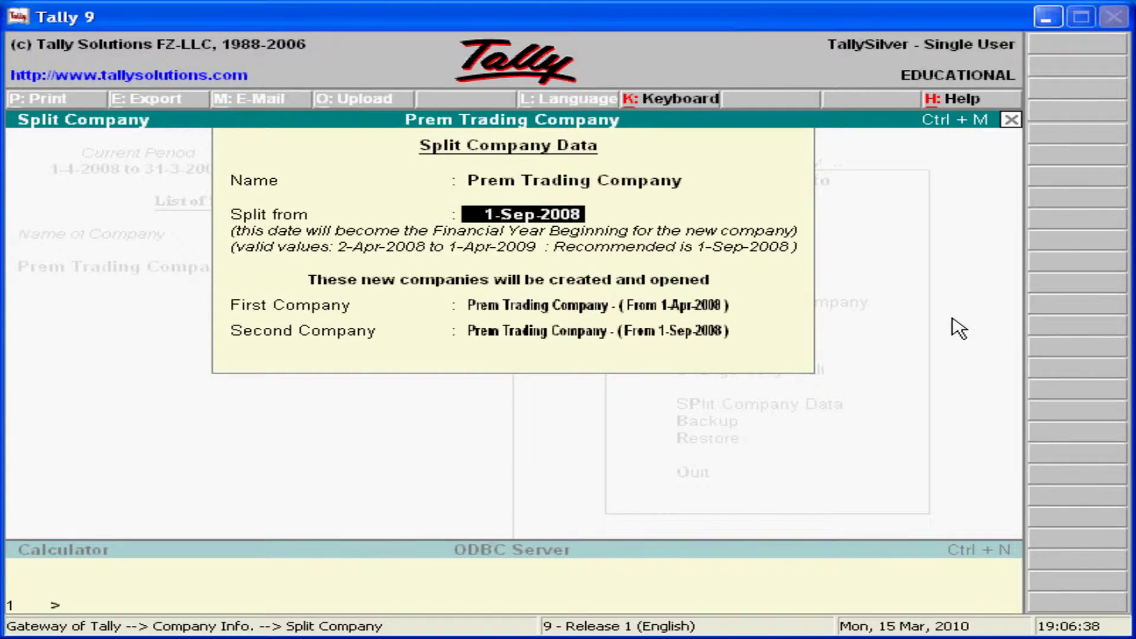
key(Return)
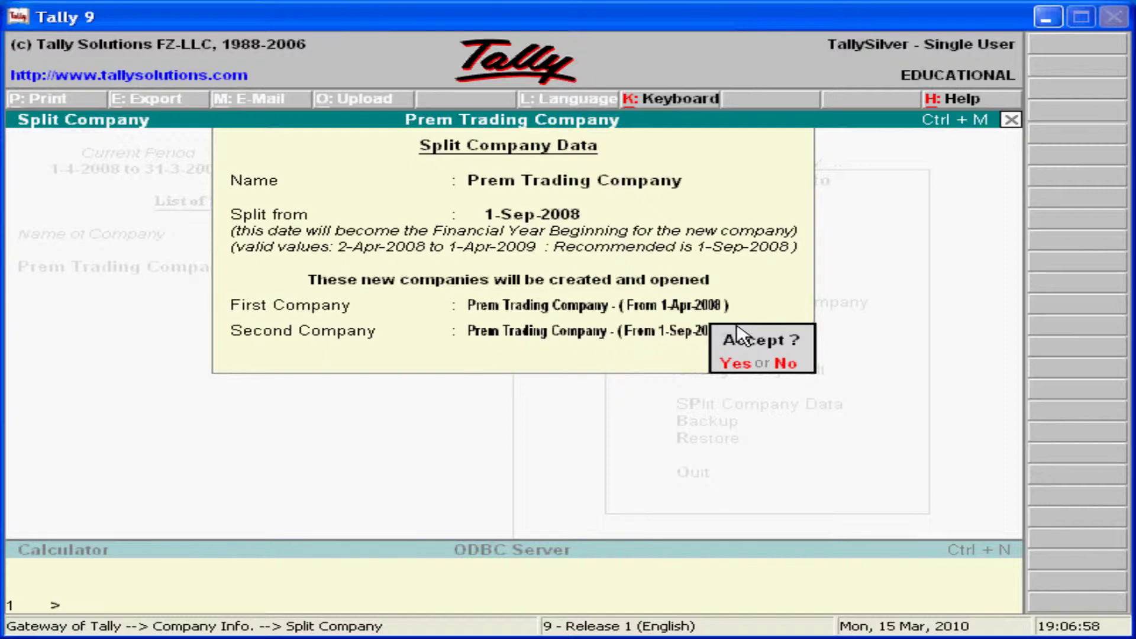
click(732, 366)
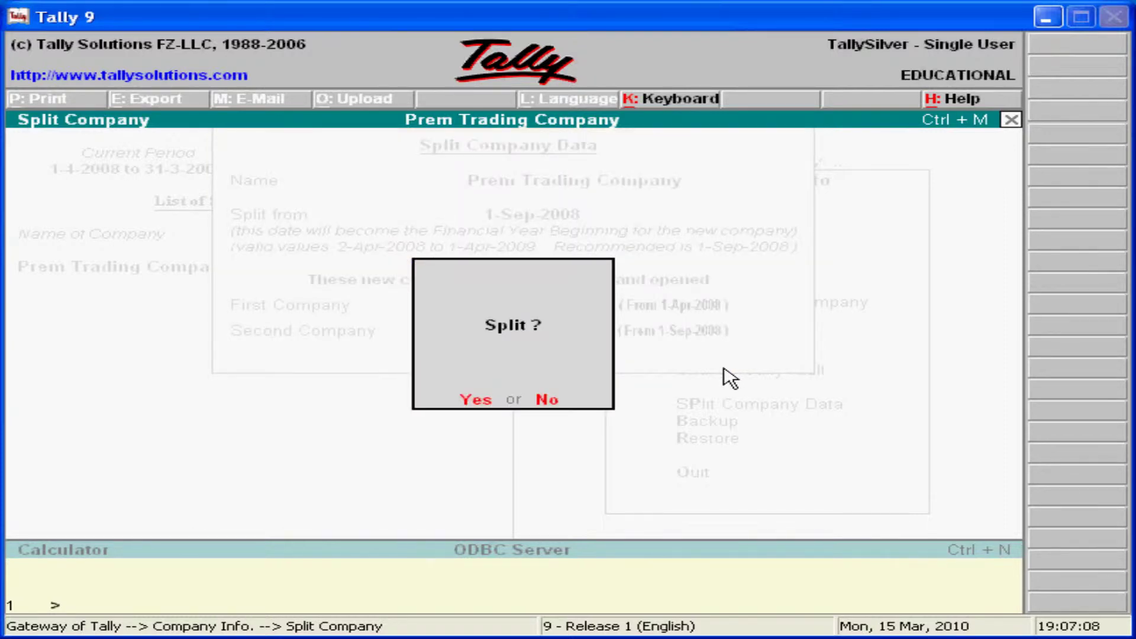
key(Return)
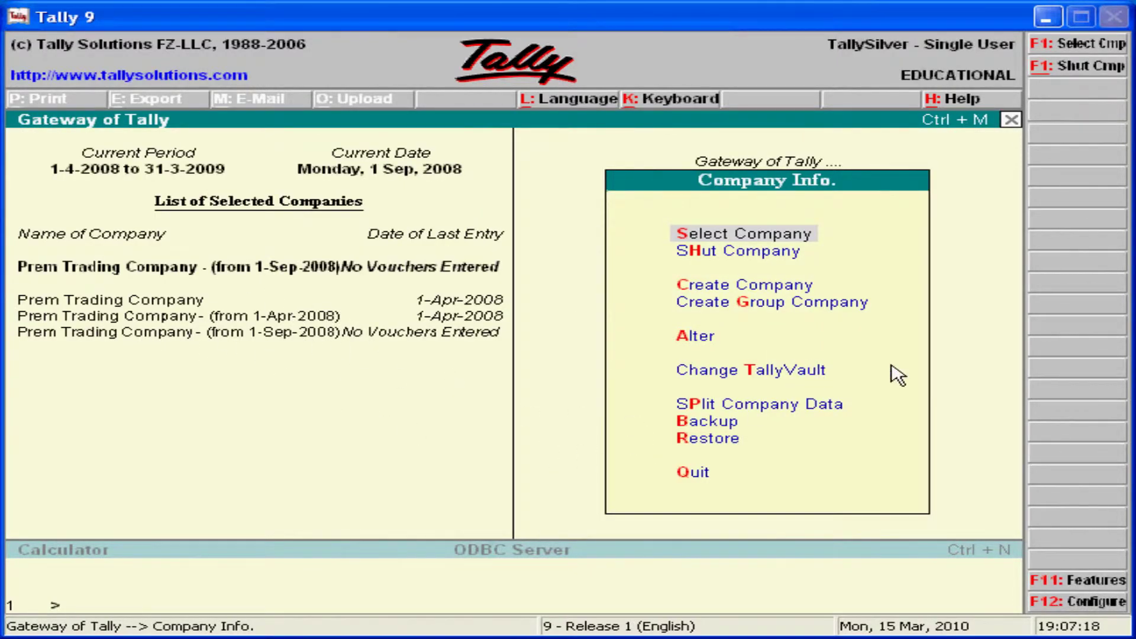
Shut the two split companies, Prem Trading Company from 1-Apr-2008 and from 1-Sep-2008
key(Down)
key(Return)
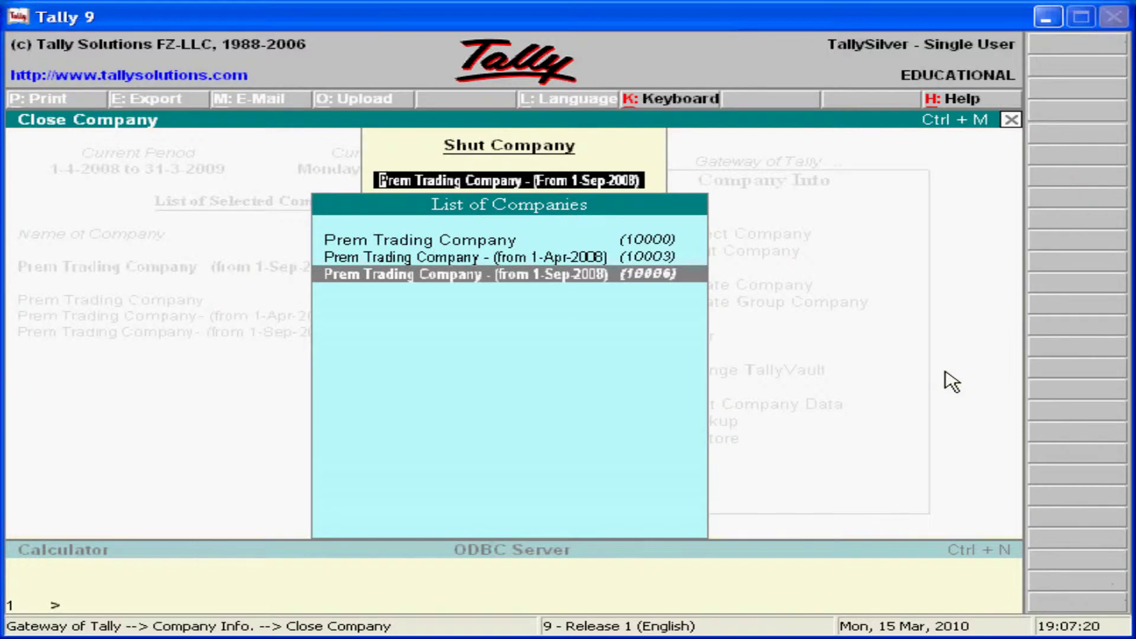
key(Up)
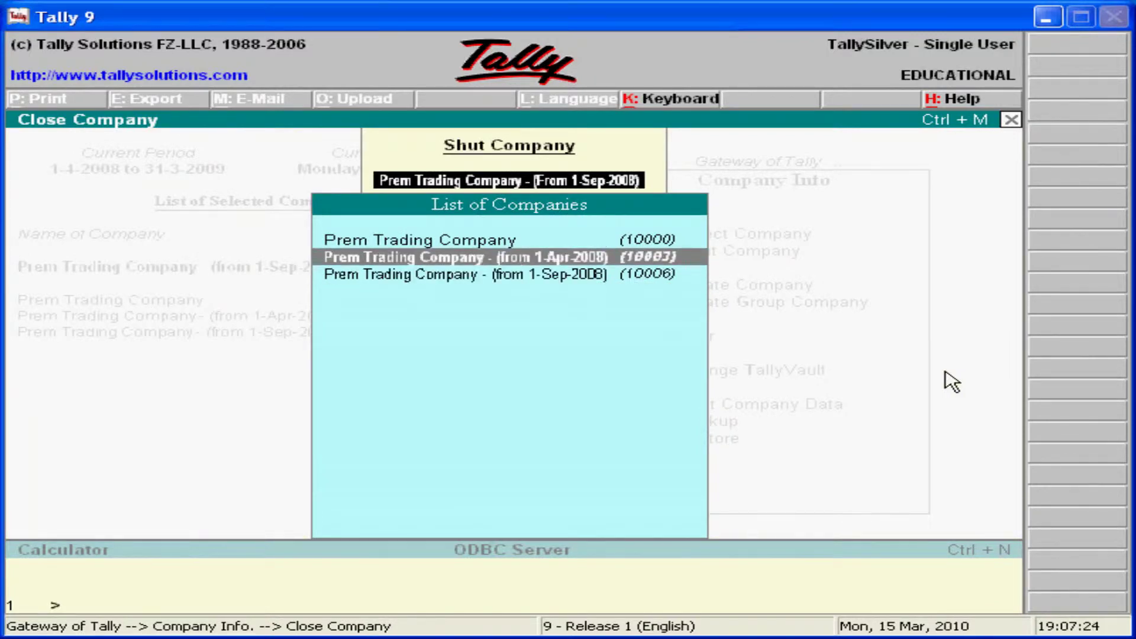
key(Return)
key(Down)
key(Return)
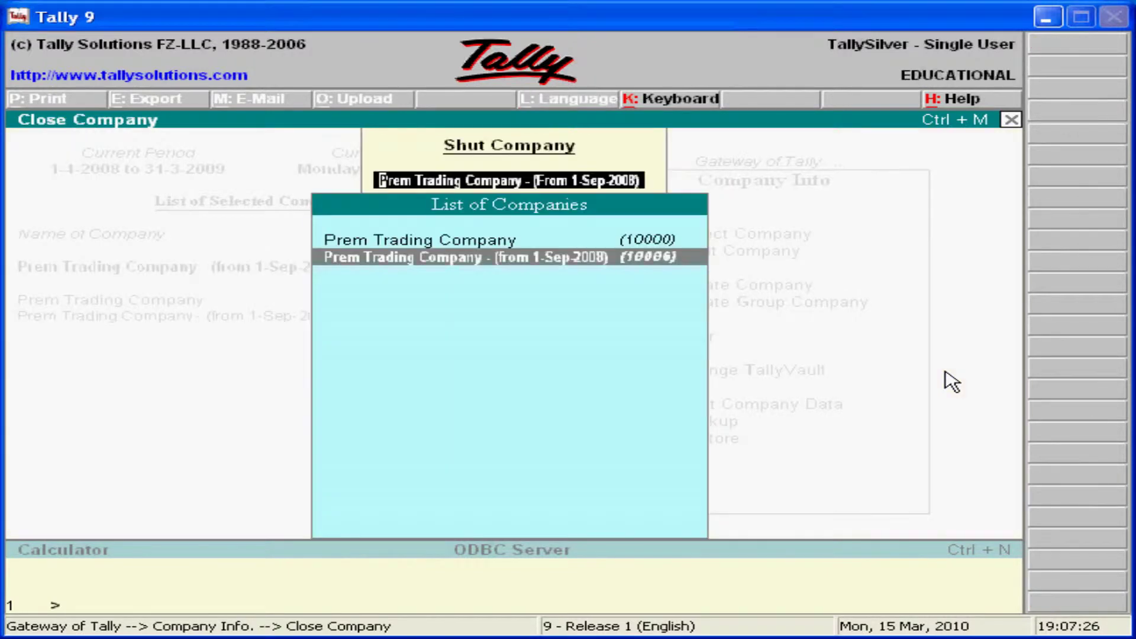
key(Up)
key(Down)
key(Return)
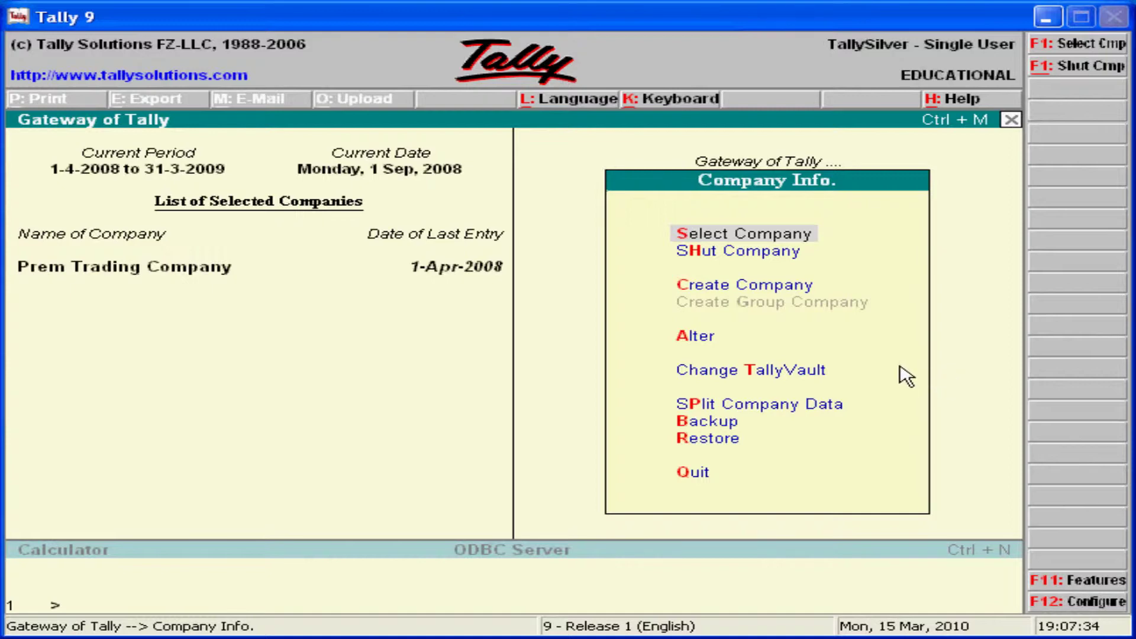
Start a company backup with Kiran Trading Company as the only company and end the selection list
click(706, 424)
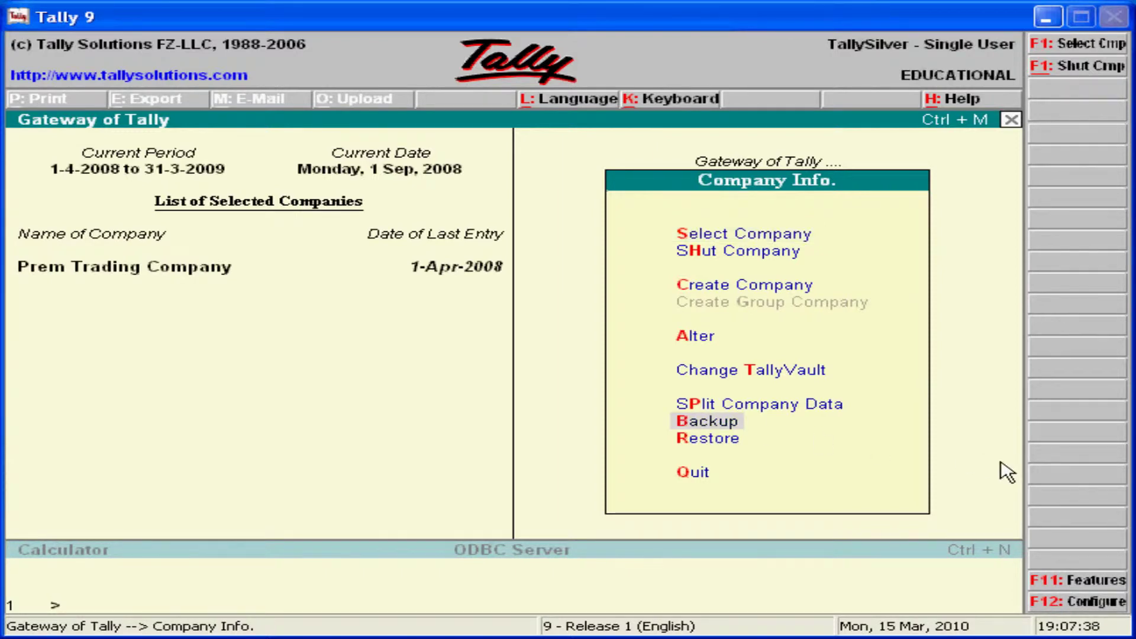
key(Return)
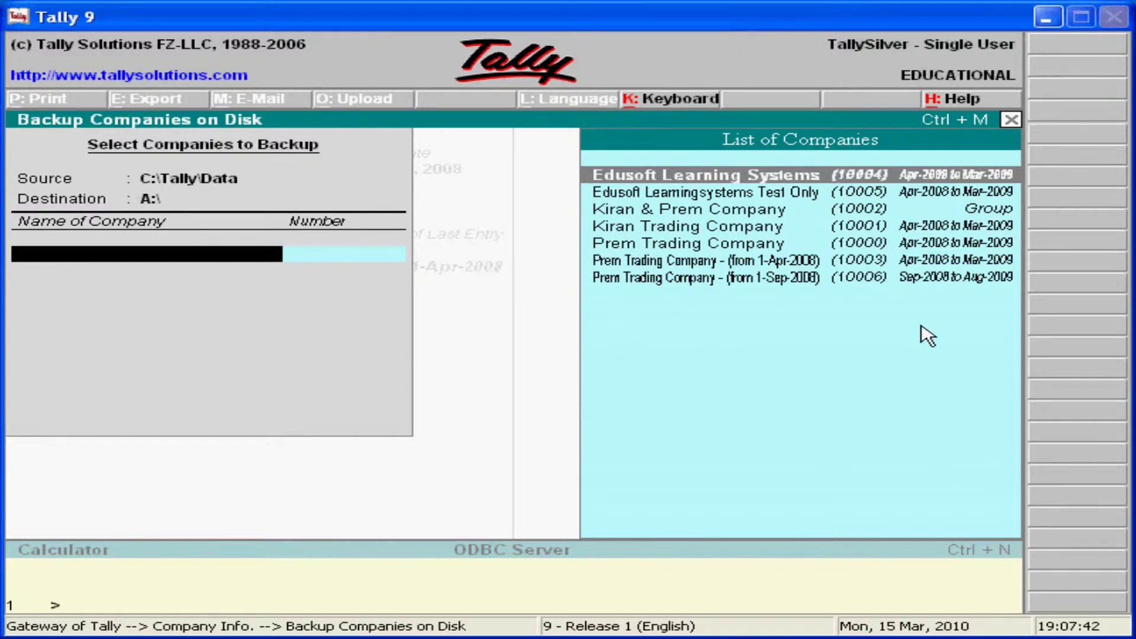
key(Down)
key(Down)
key(Down)
key(Down)
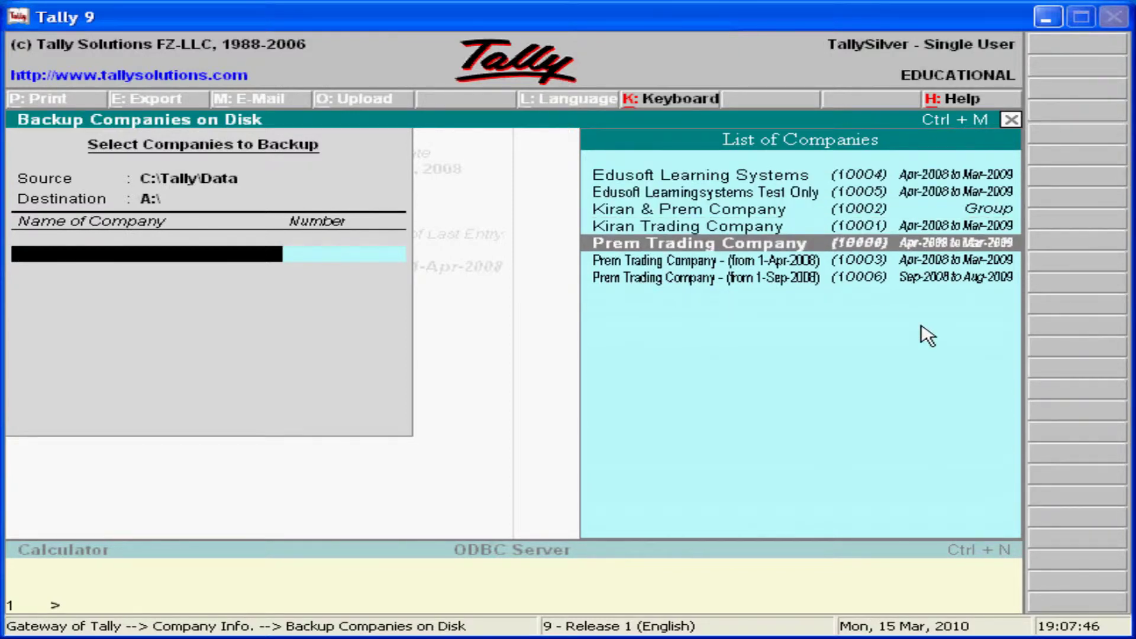
key(Up)
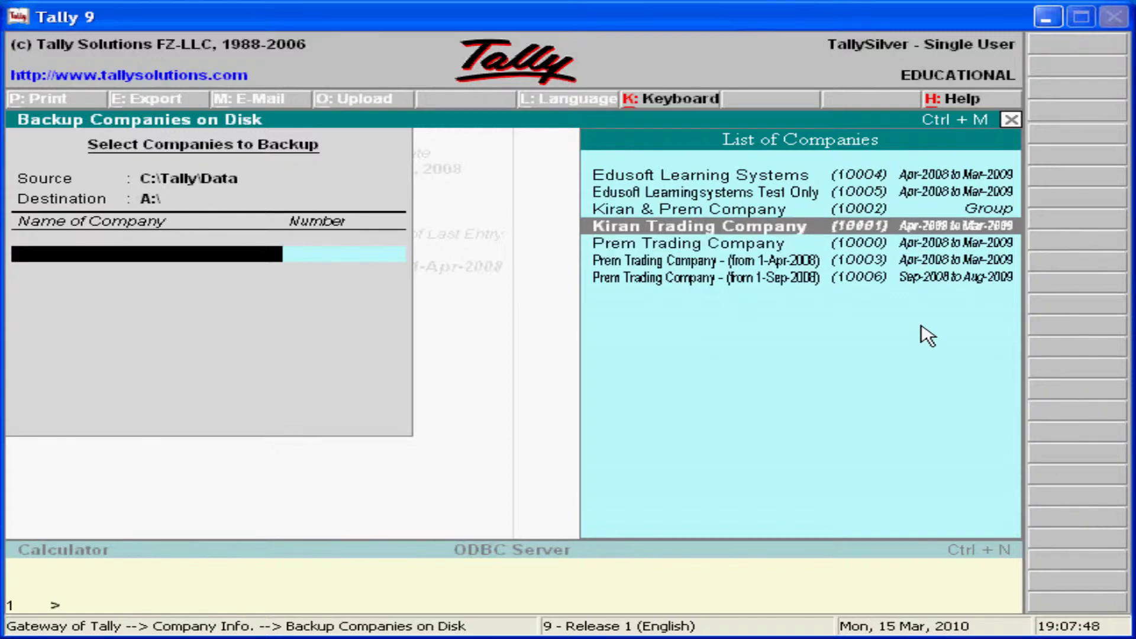
key(Return)
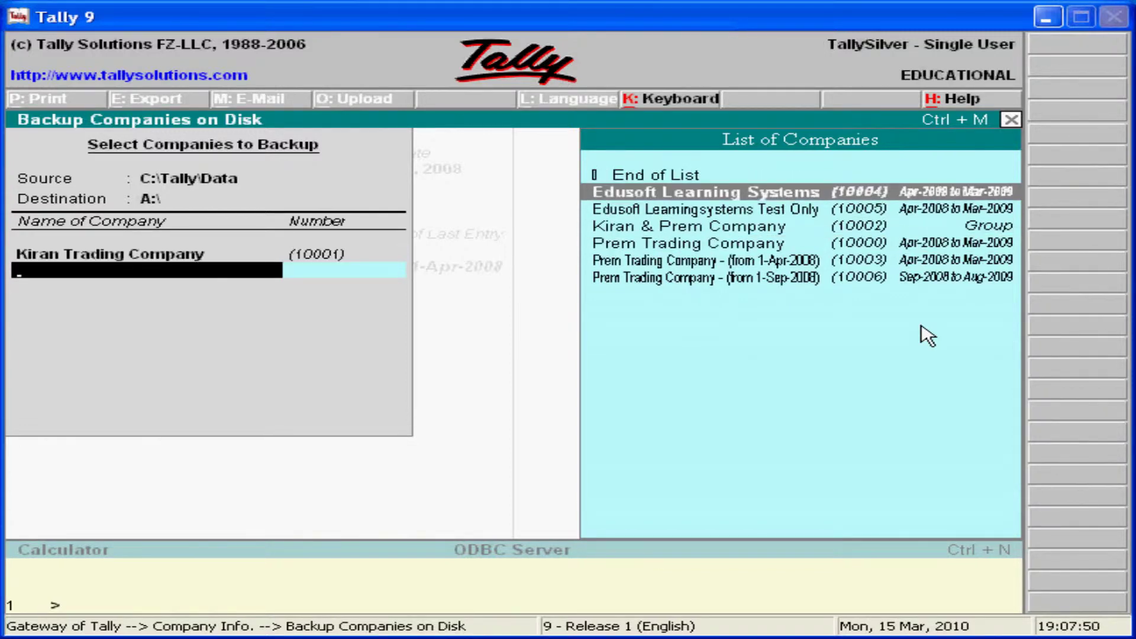
key(Up)
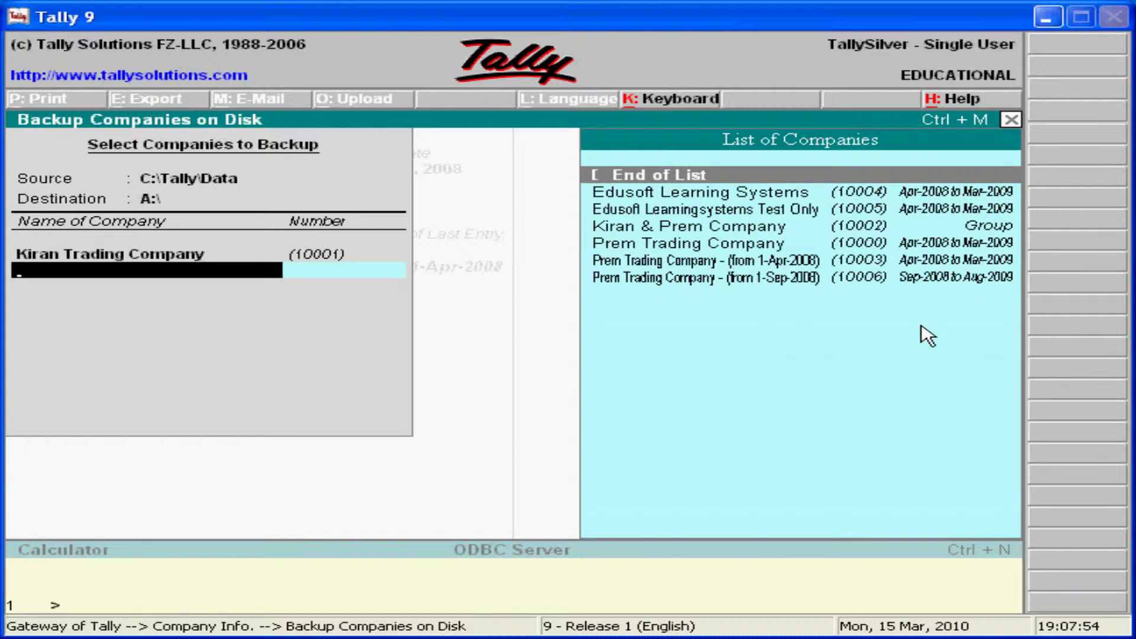
key(Return)
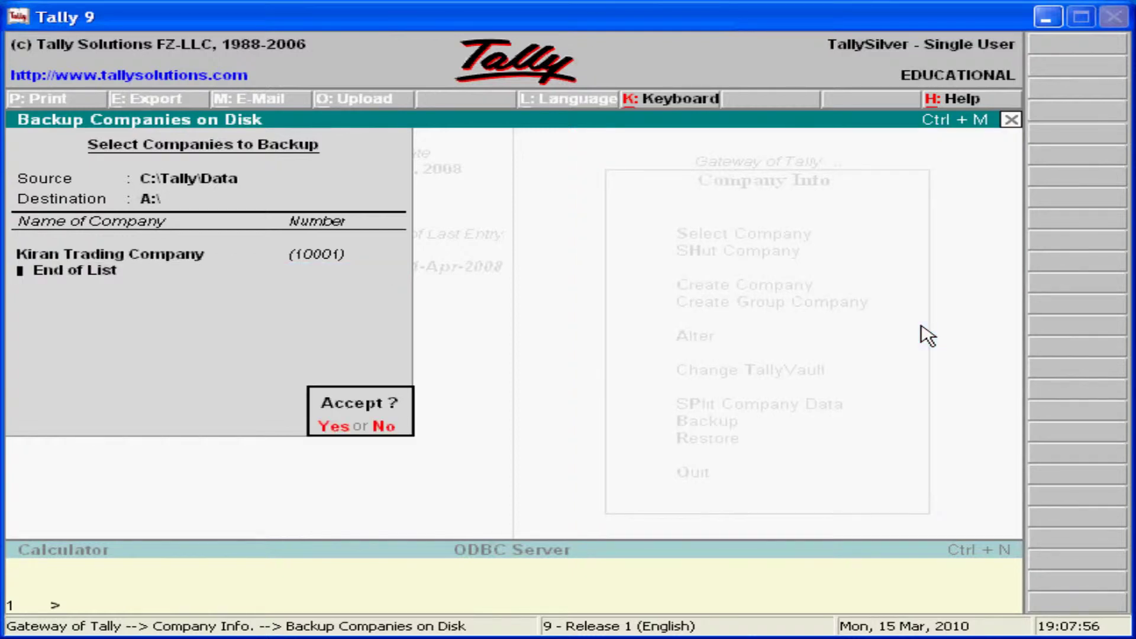
Decline the backup settings, change the destination to c:\, keep Kiran Trading Company selected, and accept the backup
key(n)
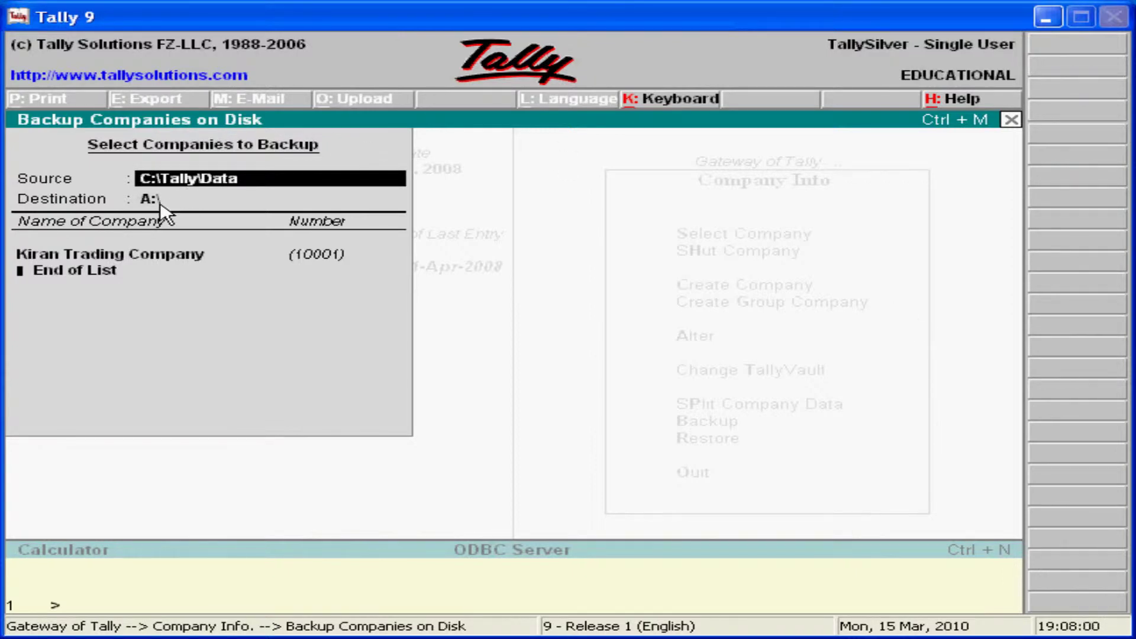
key(Return)
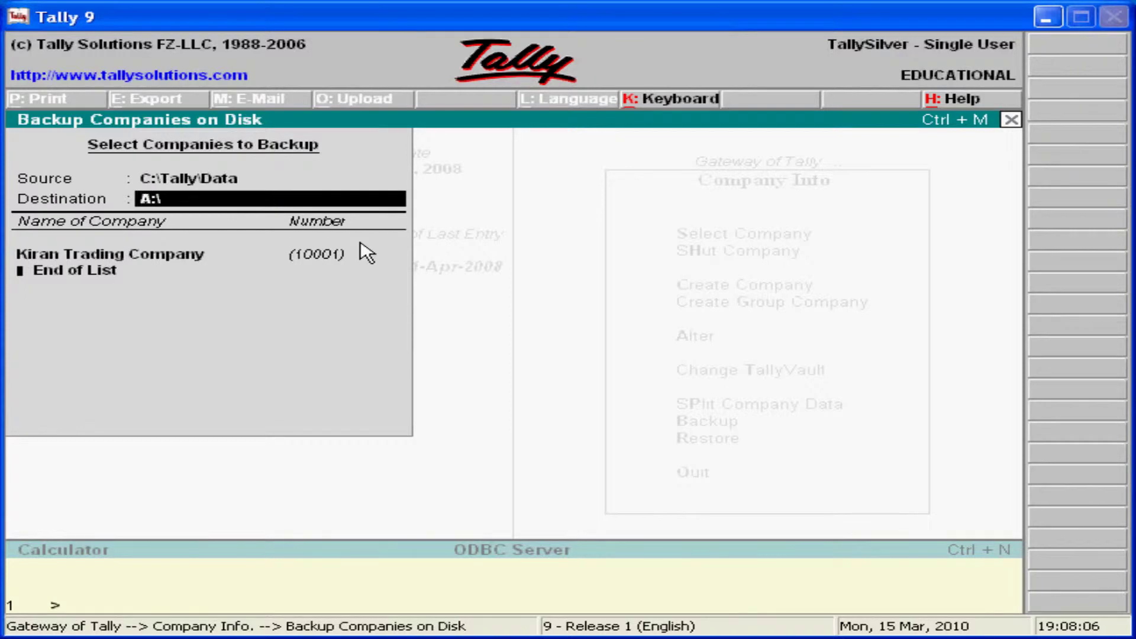
text(c:\)
key(Return)
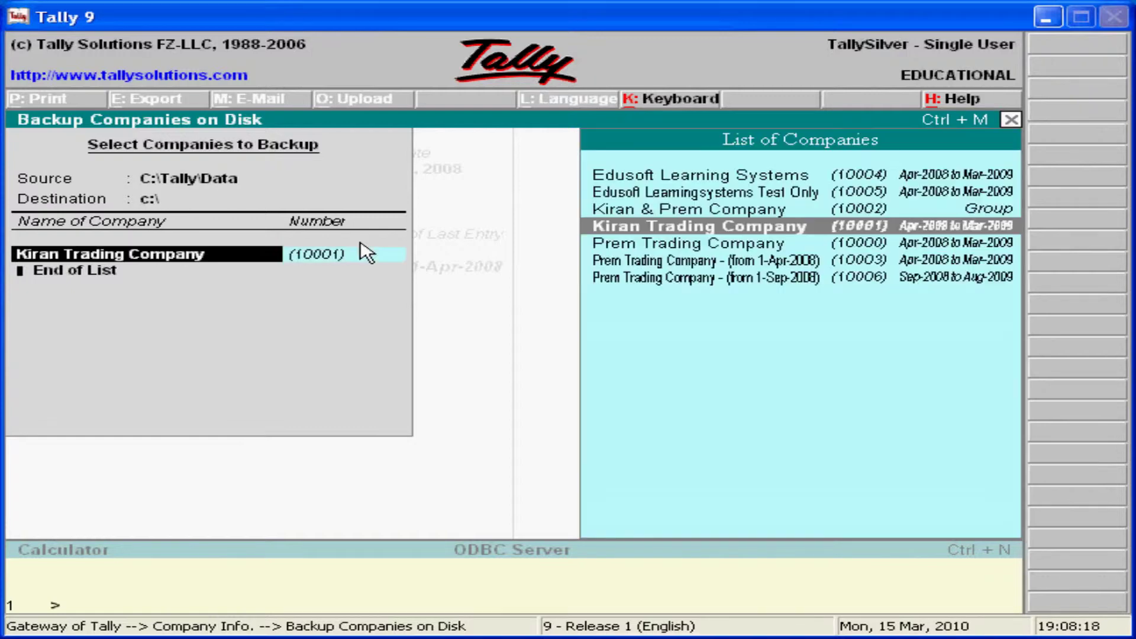
key(Return)
key(Return)
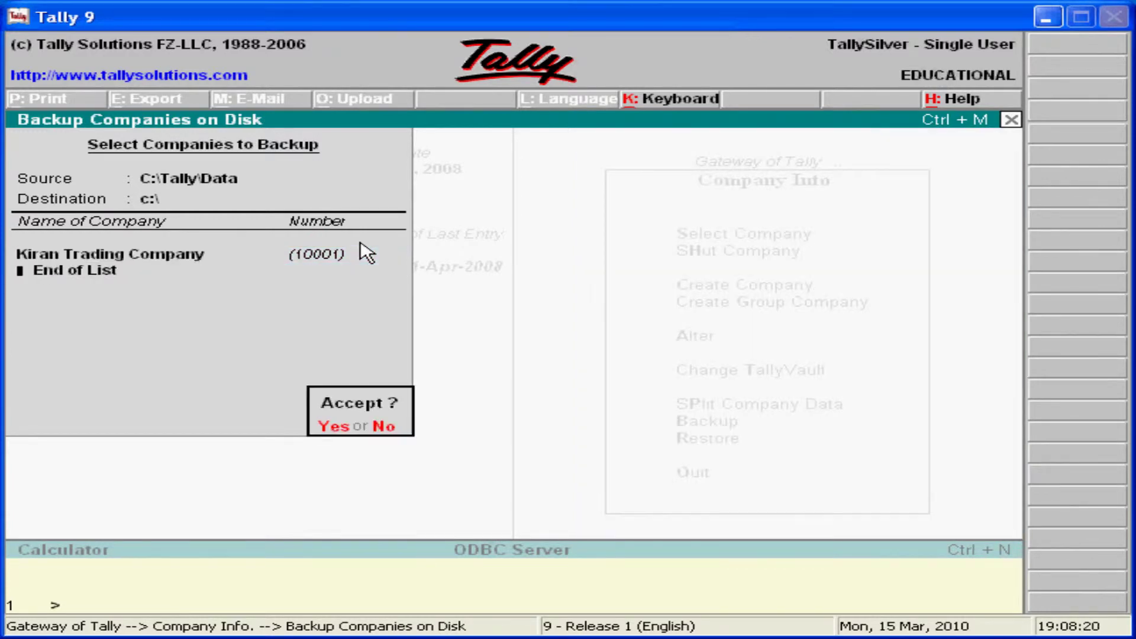
key(Return)
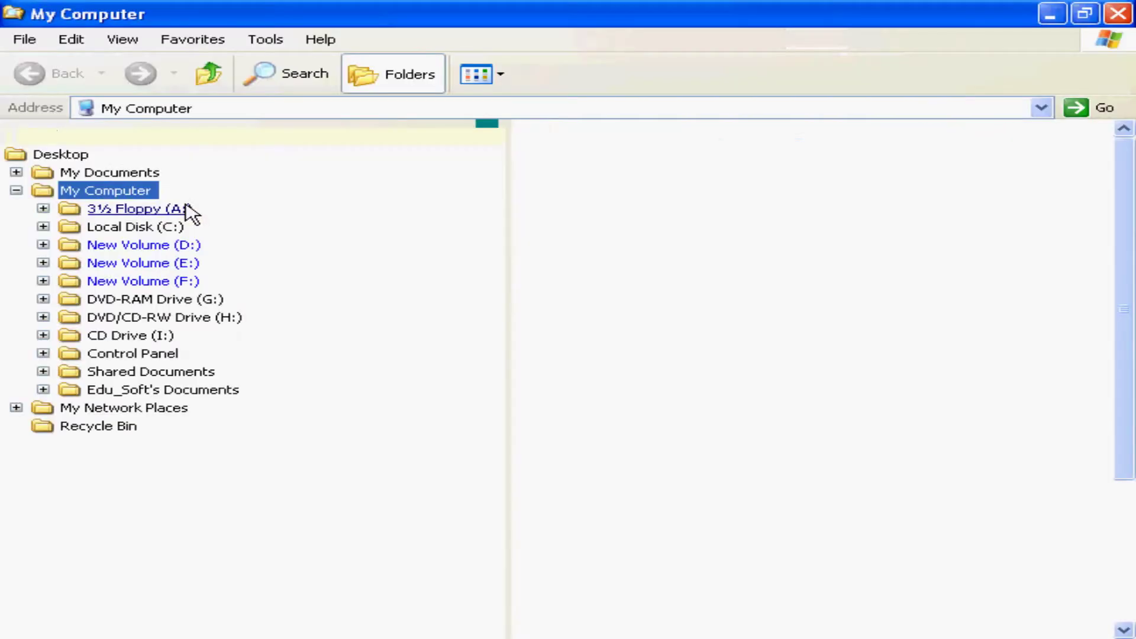
Switch to Windows Explorer, check the files on Local Disk (C:) for the backup, and return to Tally
key(super+e)
click(157, 226)
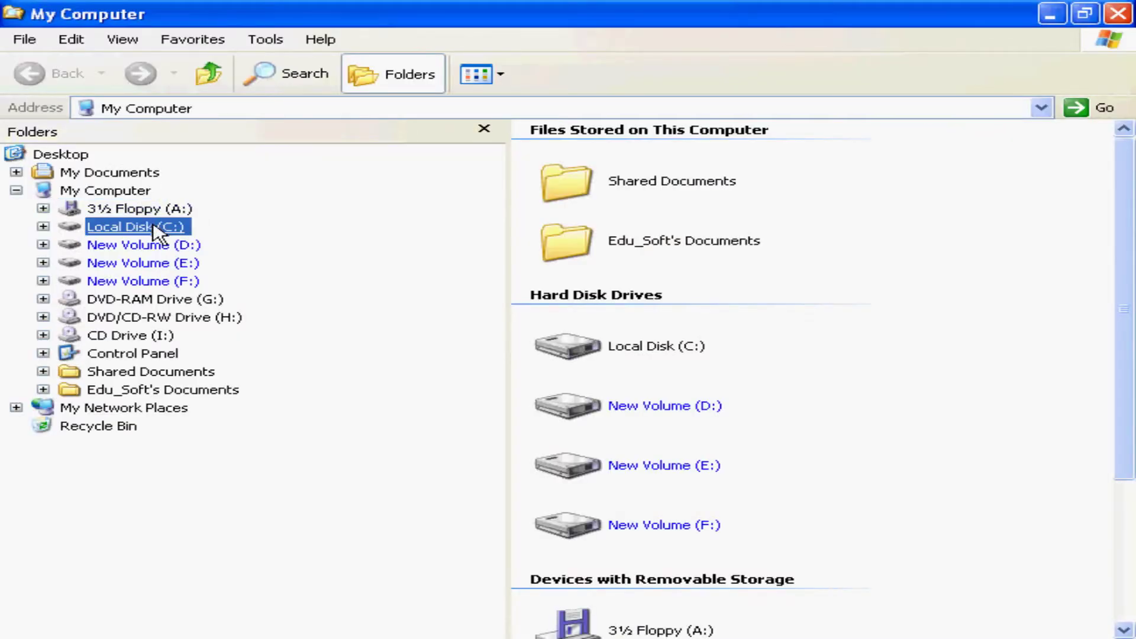
scroll(1127, 398, down, 3)
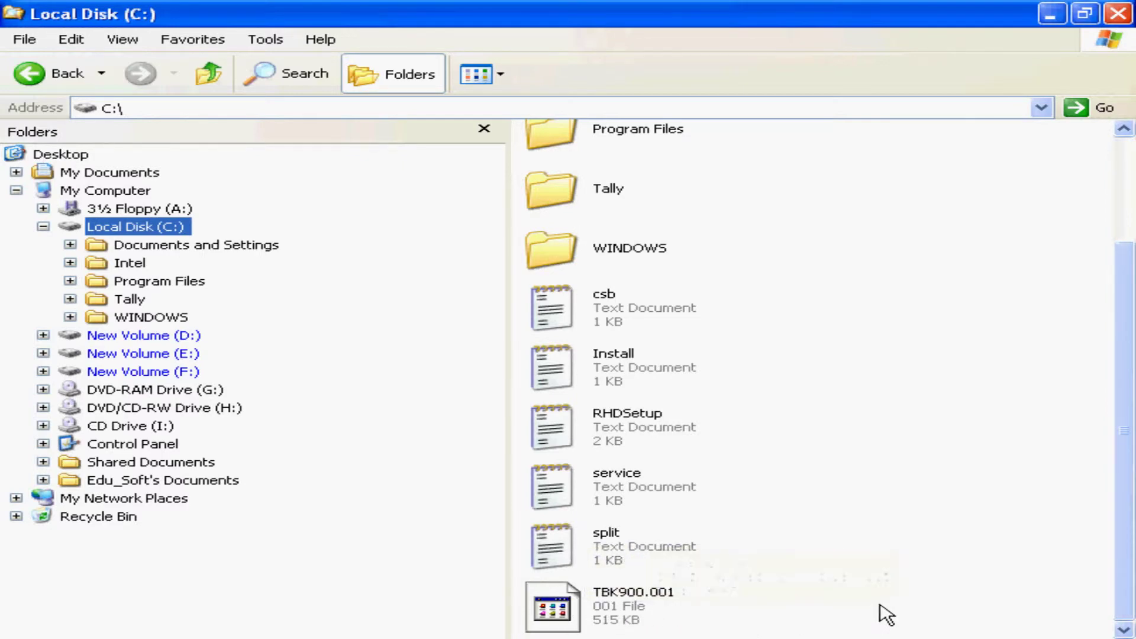
key(alt+Tab)
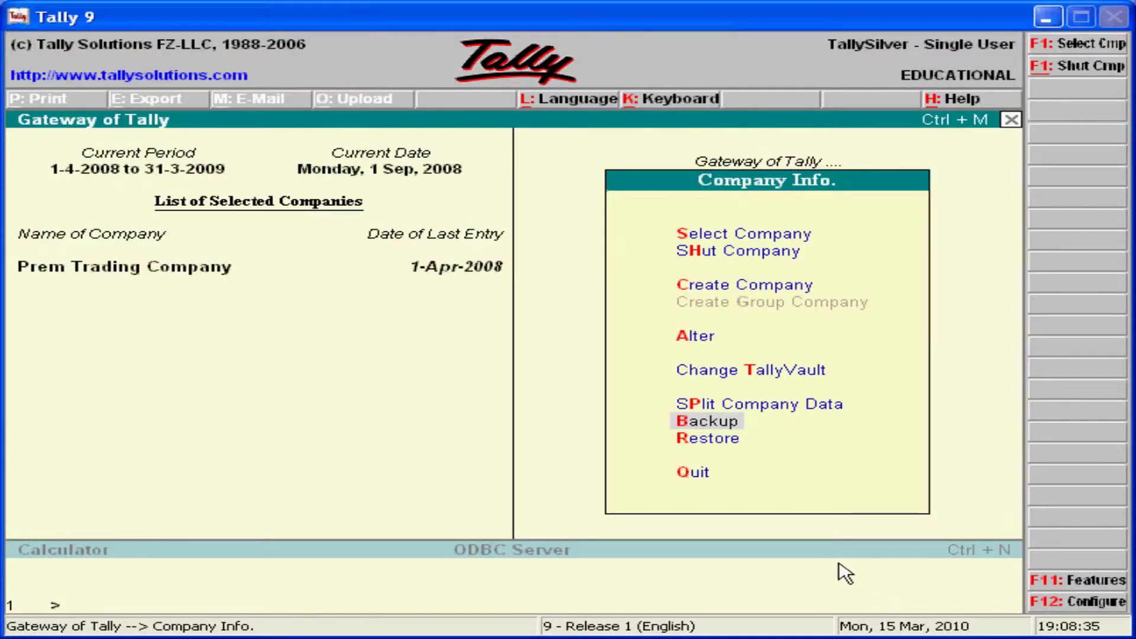
Restore Kiran Trading Company from source c:\ to destination C:\Tally\Data and accept
click(709, 439)
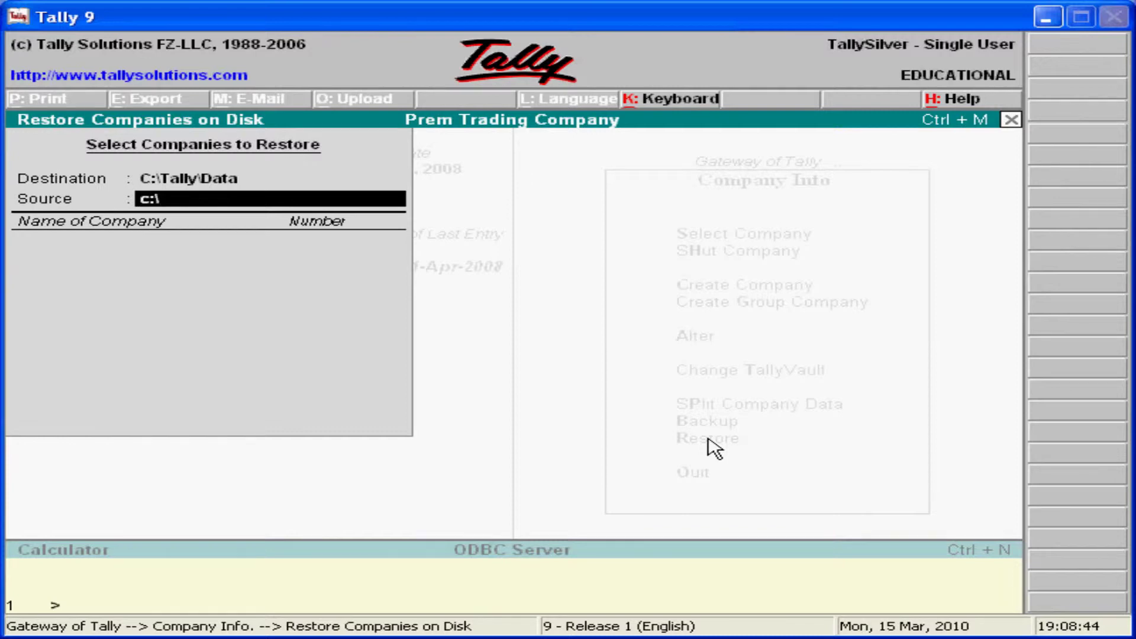
key(Return)
key(Return)
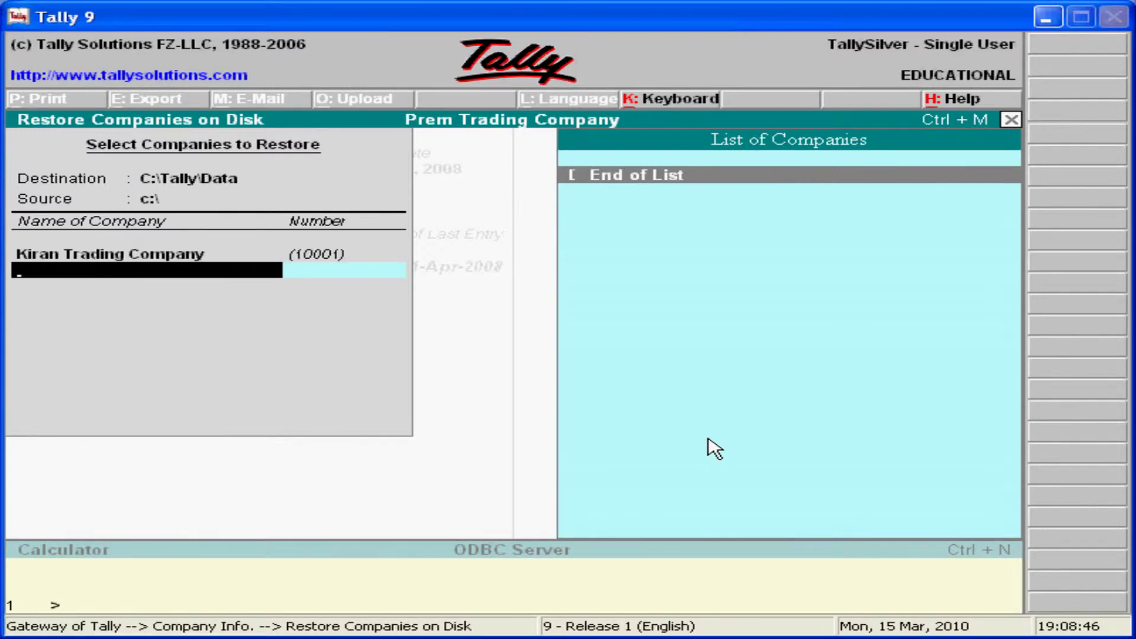
key(Return)
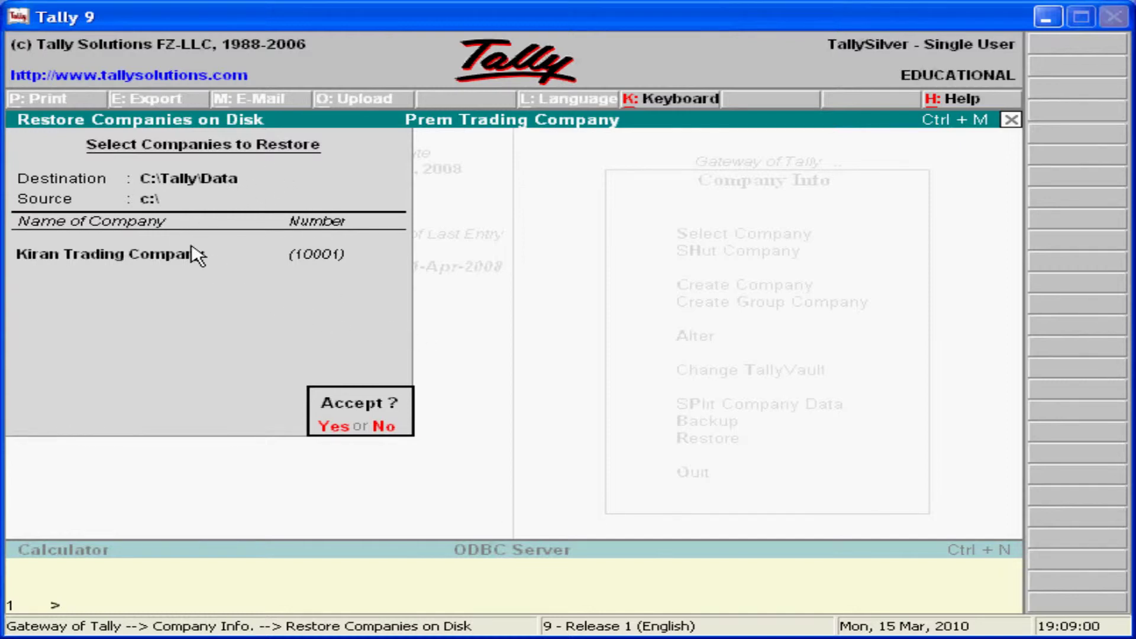
key(y)
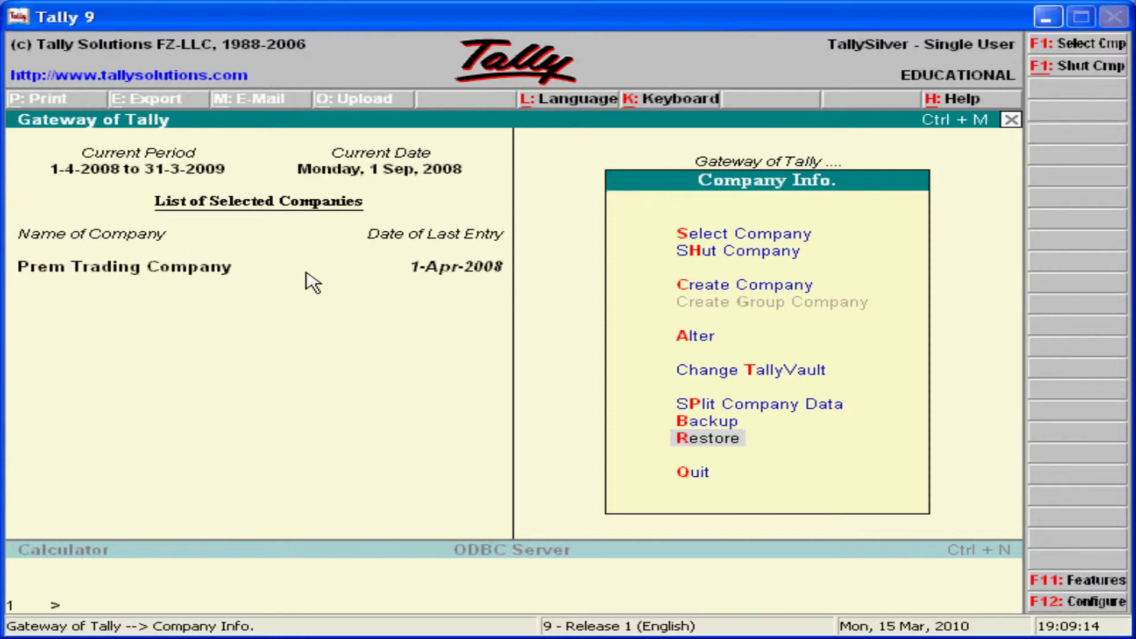
Leave the company information options and open the List of Accounts for Prem Trading Company
key(Escape)
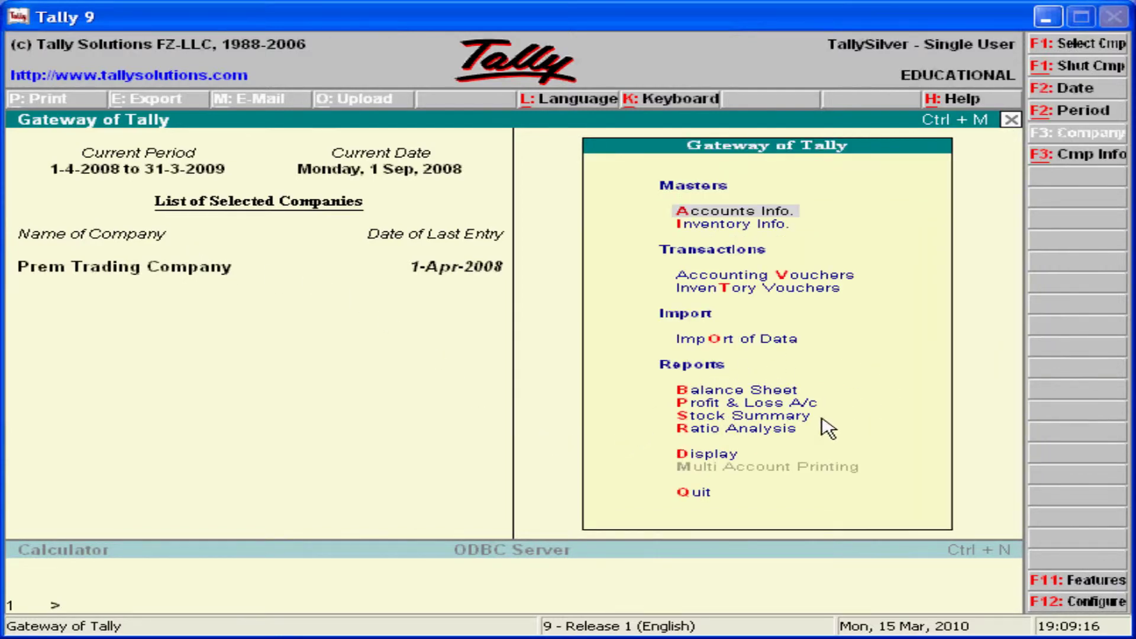
click(705, 456)
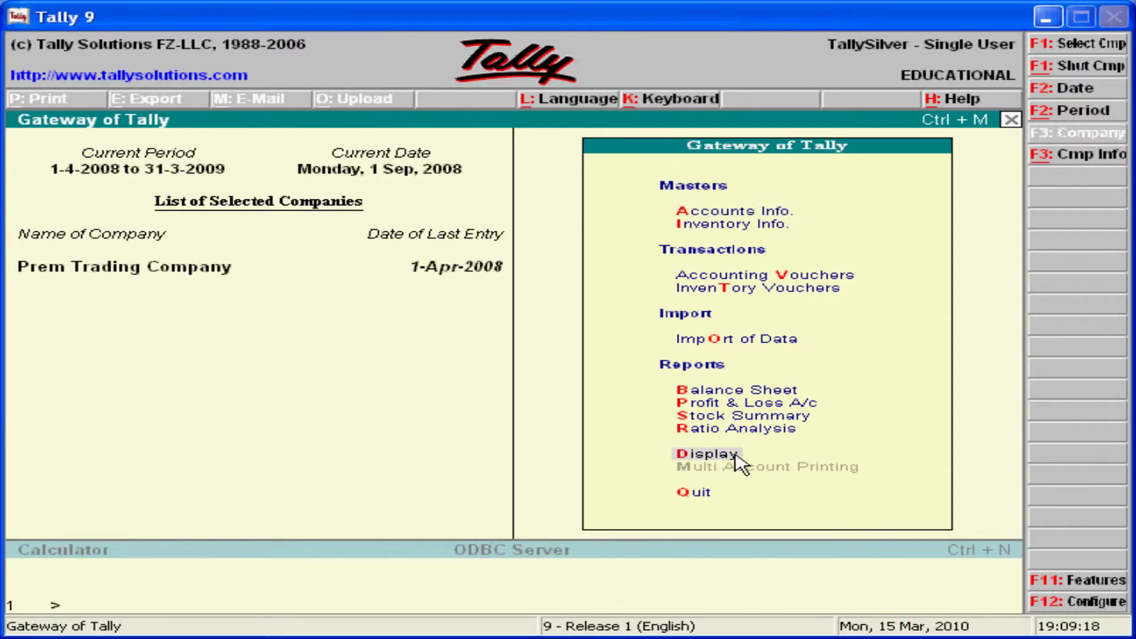
key(Return)
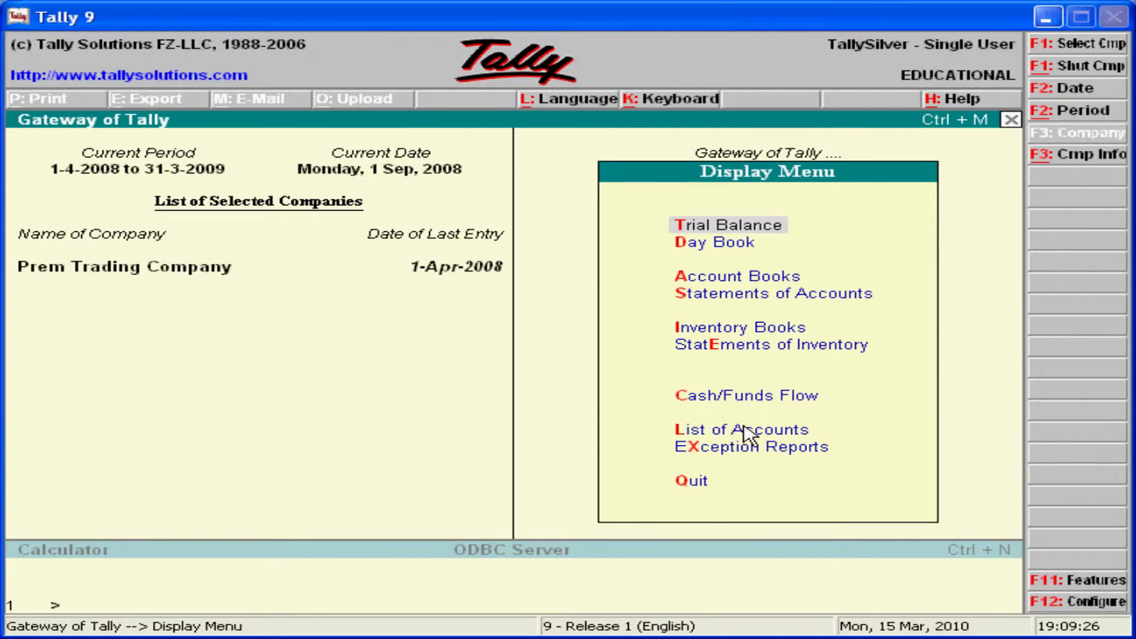
click(747, 435)
click(748, 435)
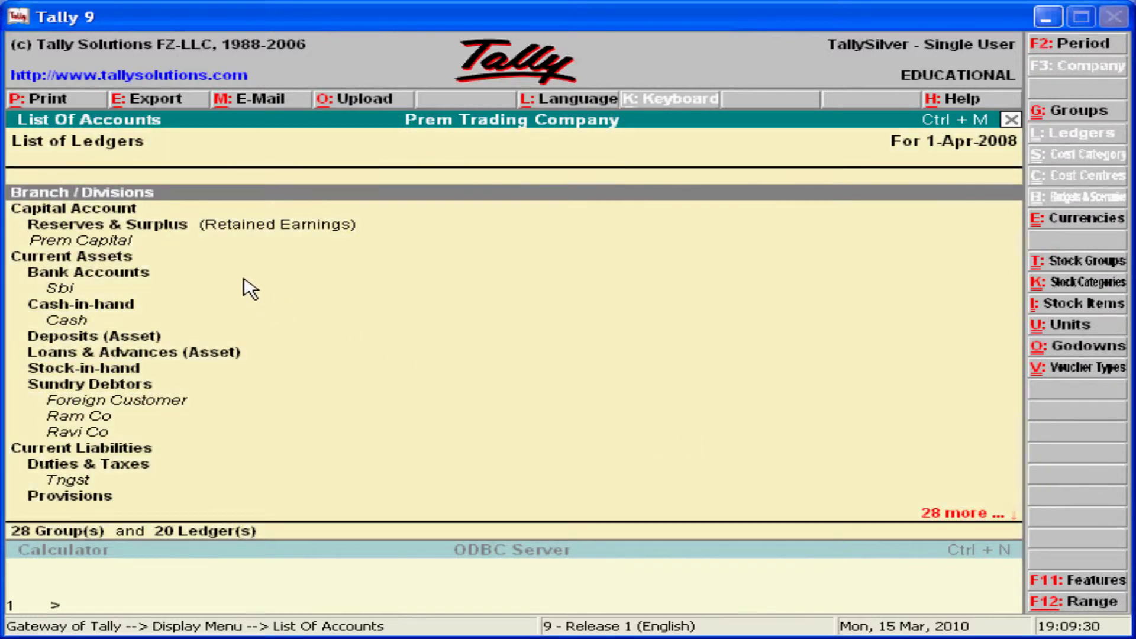
Start exporting the list of ledgers, decline the preset export settings, and set the language to Default (All Languages)
click(136, 107)
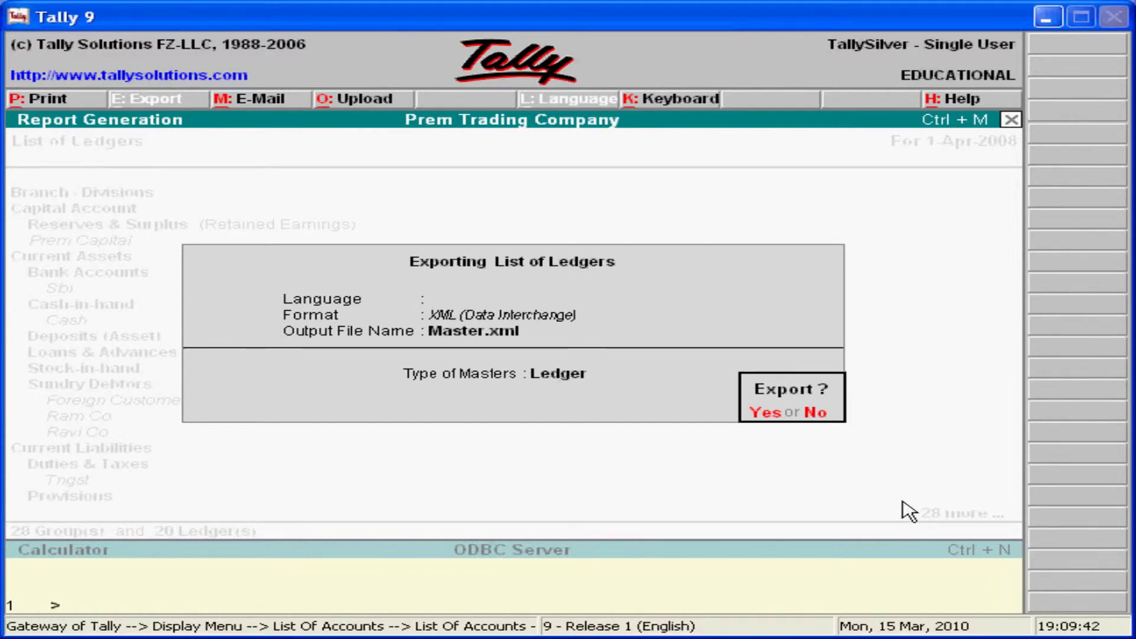
key(n)
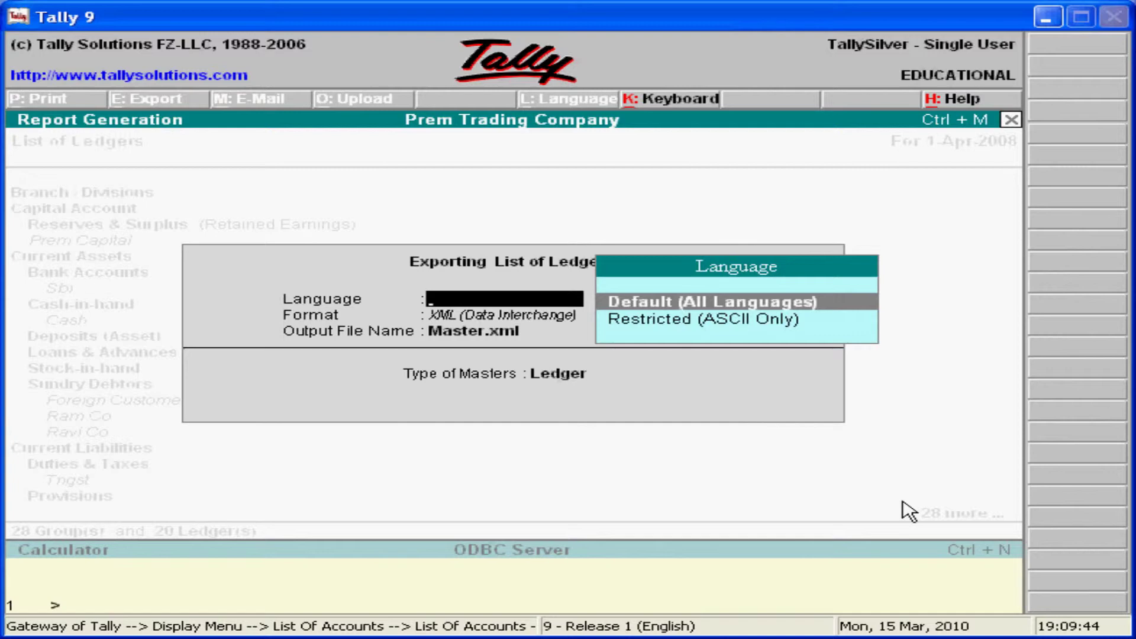
key(Down)
key(Up)
key(Return)
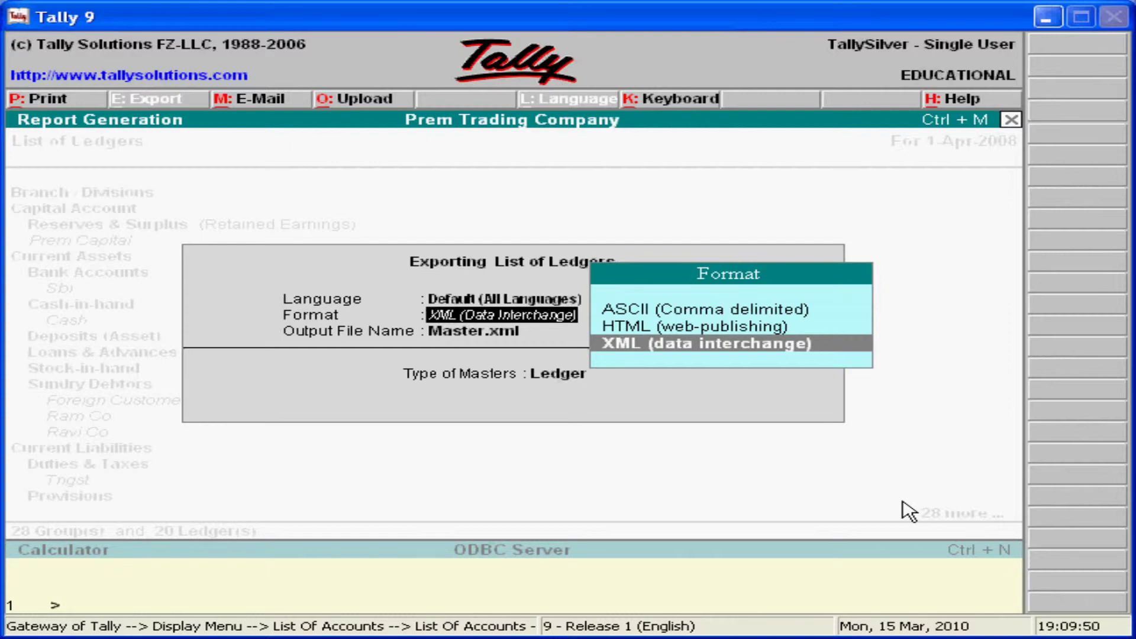
Review the export formats, choose XML (data interchange), and keep Master.xml as the output file name
key(Up)
key(Up)
key(Down)
key(Down)
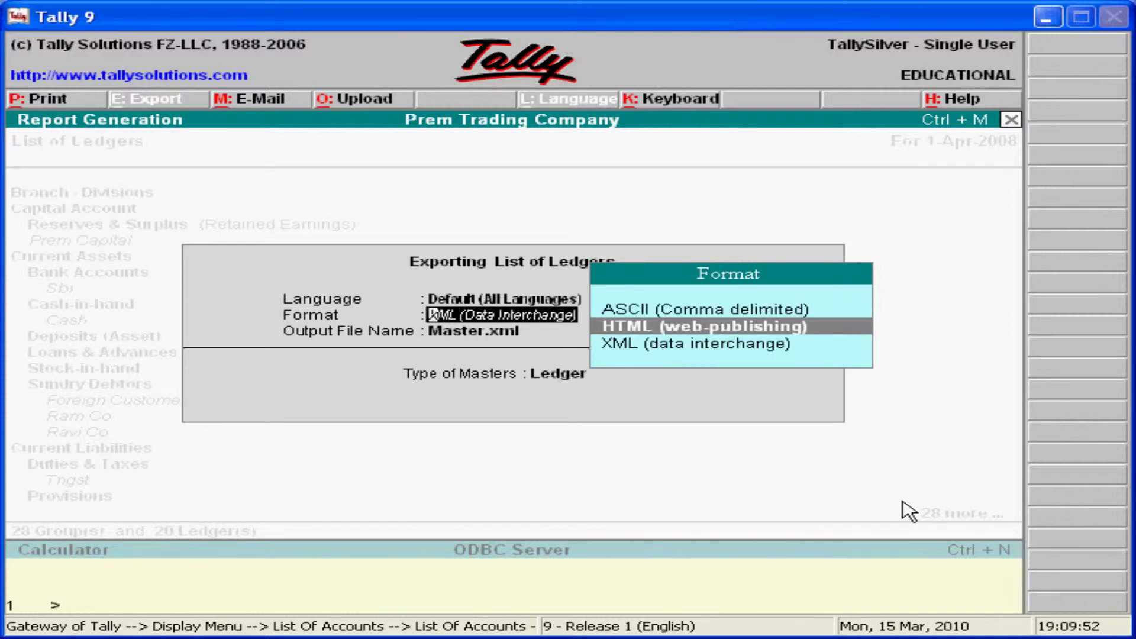
key(Up)
key(Up)
key(Down)
key(Down)
key(Up)
key(Up)
key(Down)
key(Down)
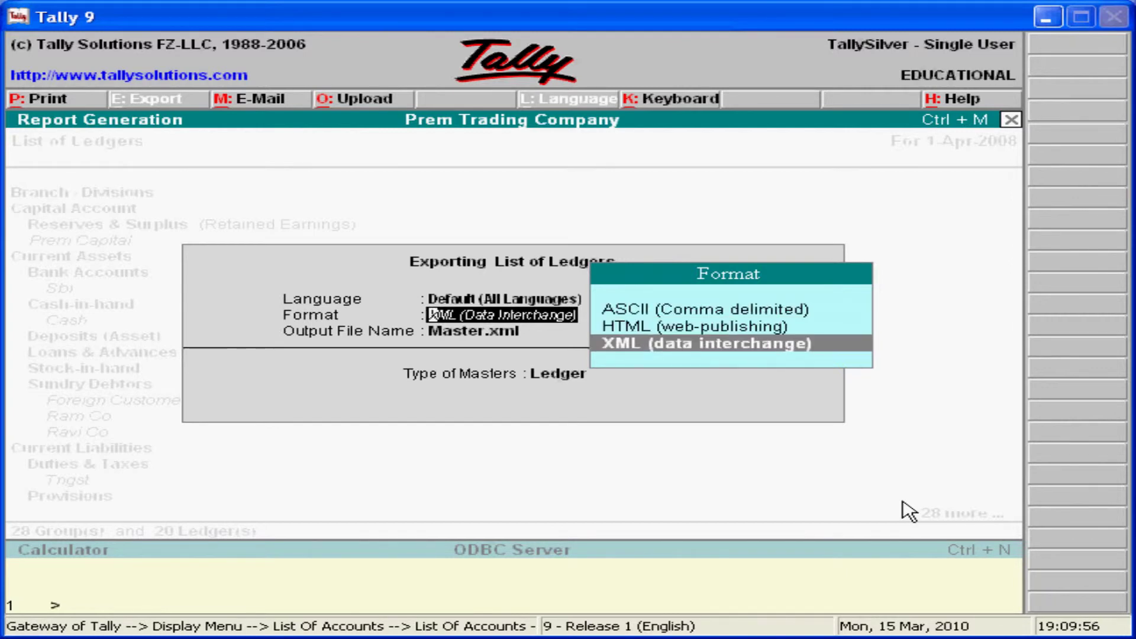
key(Return)
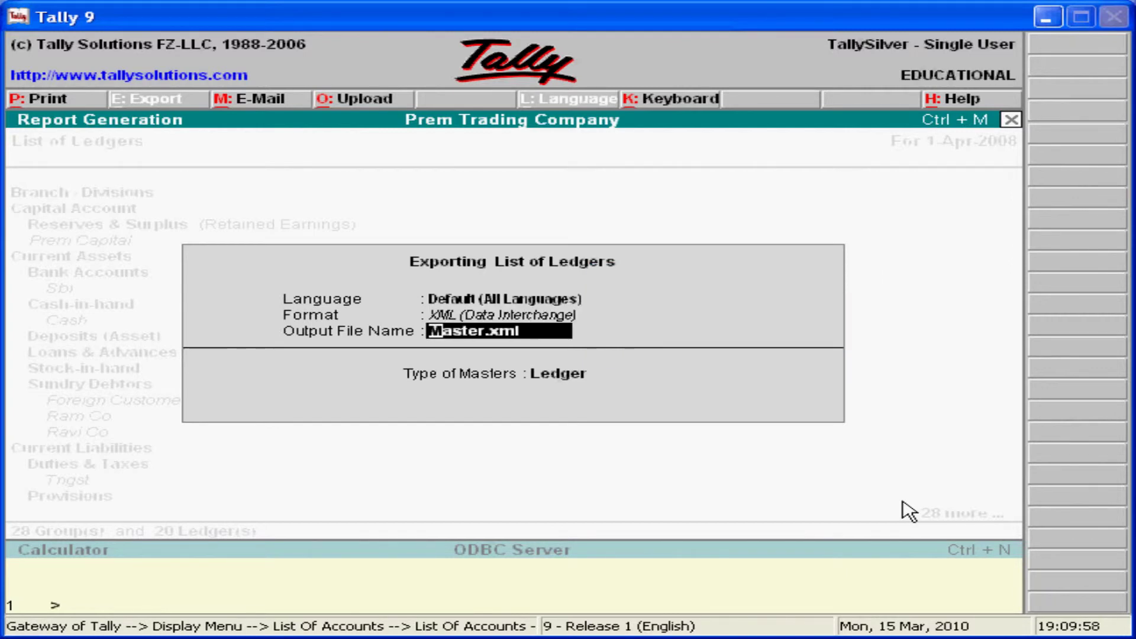
key(Return)
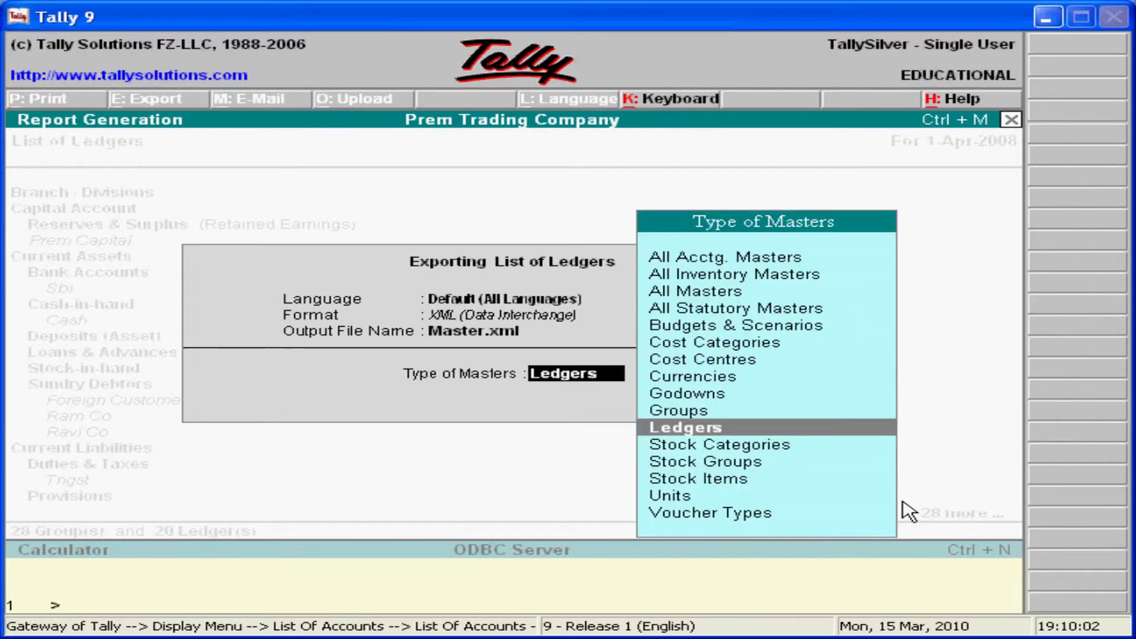
Set the type of masters to All Masters and confirm the export
key(Up)
key(Up)
key(Up)
key(Up)
key(Up)
key(Up)
key(Up)
key(Up)
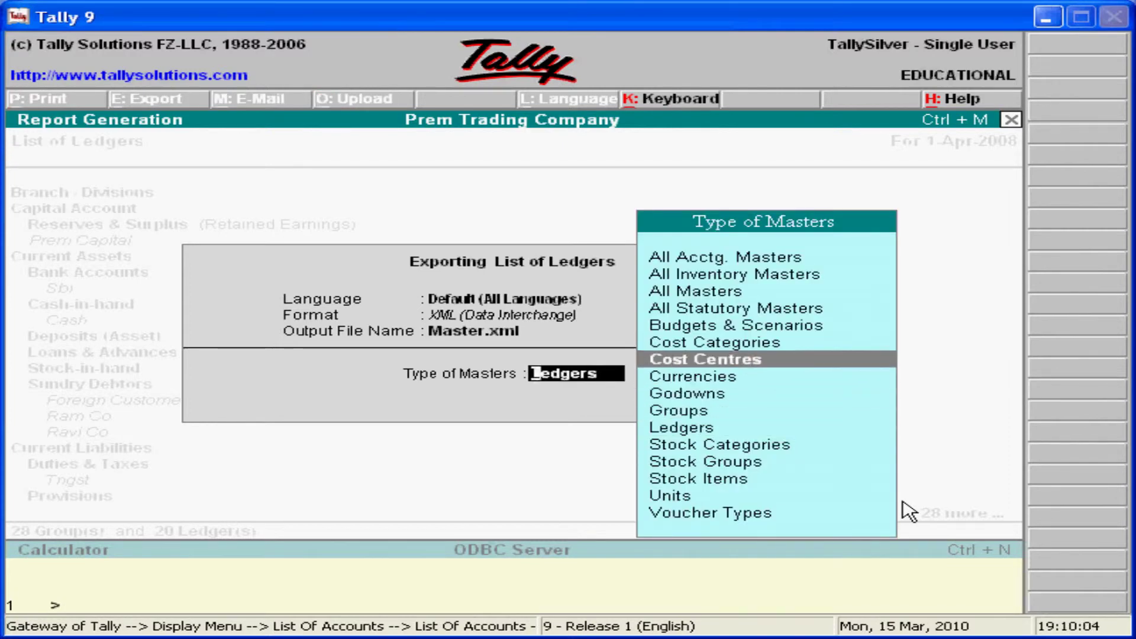
key(Return)
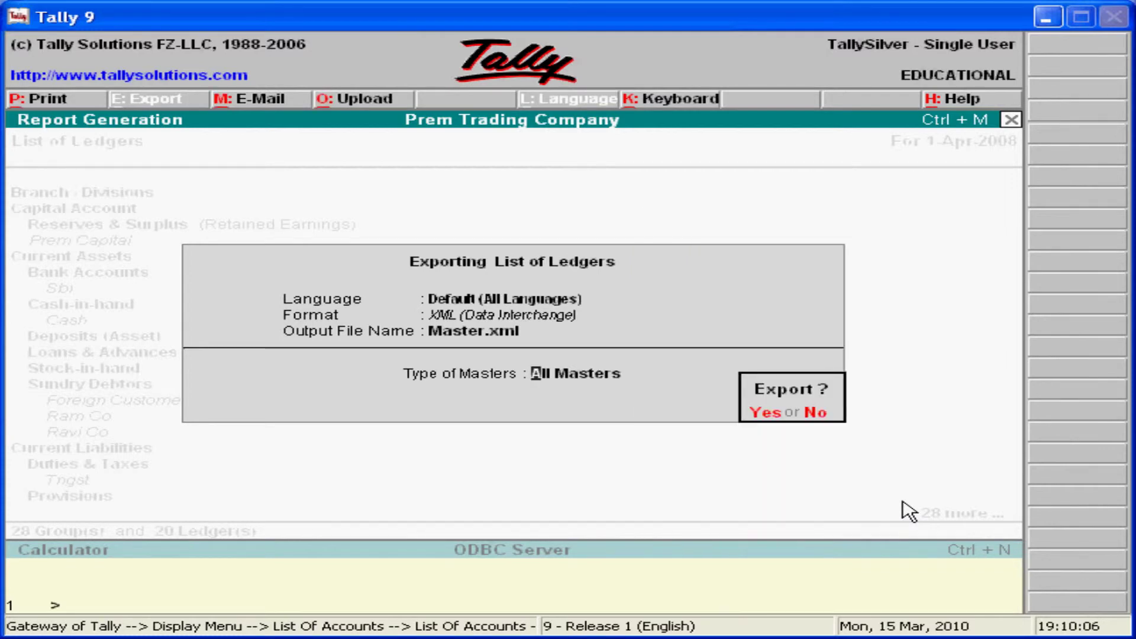
key(Return)
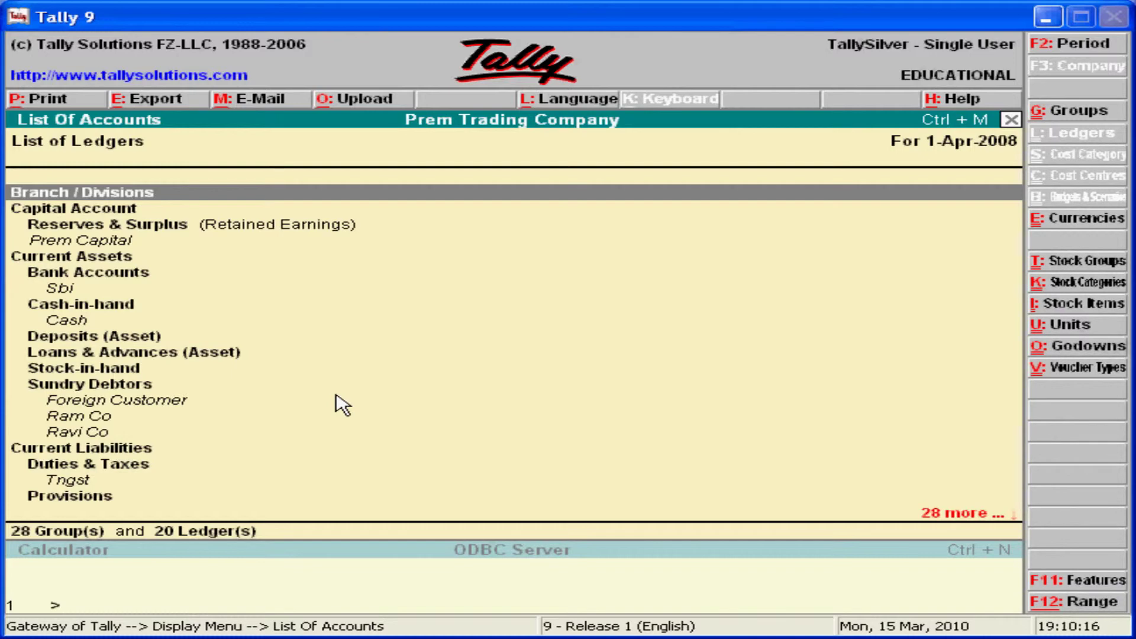
Close the List of Accounts and open the Day Book of Prem Trading Company
key(Escape)
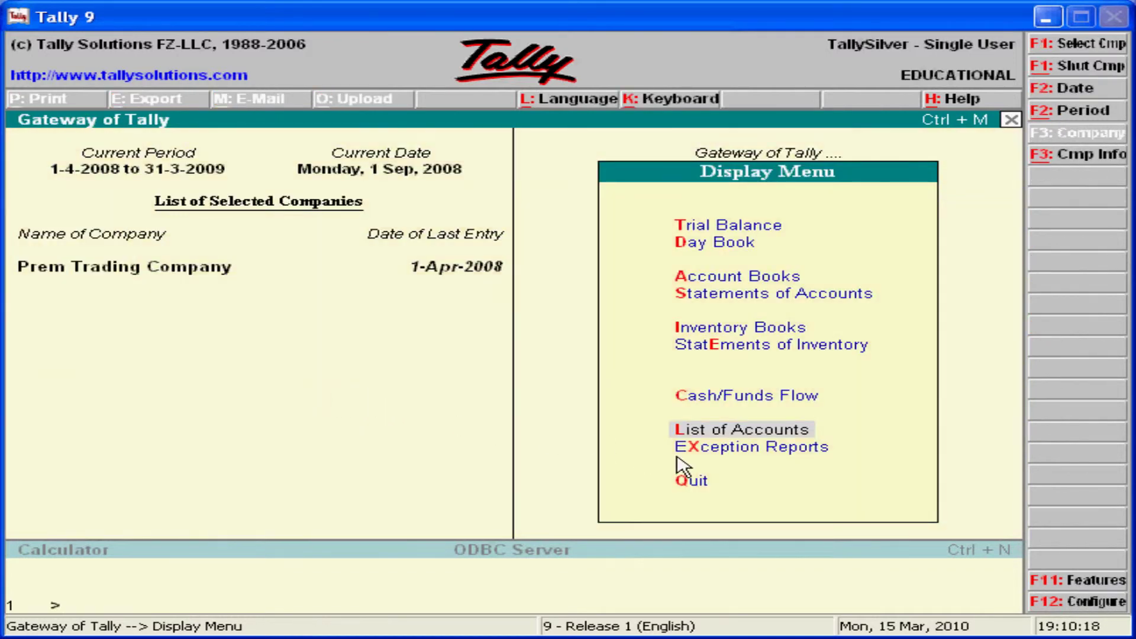
key(Up)
key(Up)
key(Up)
key(Up)
key(Up)
key(Up)
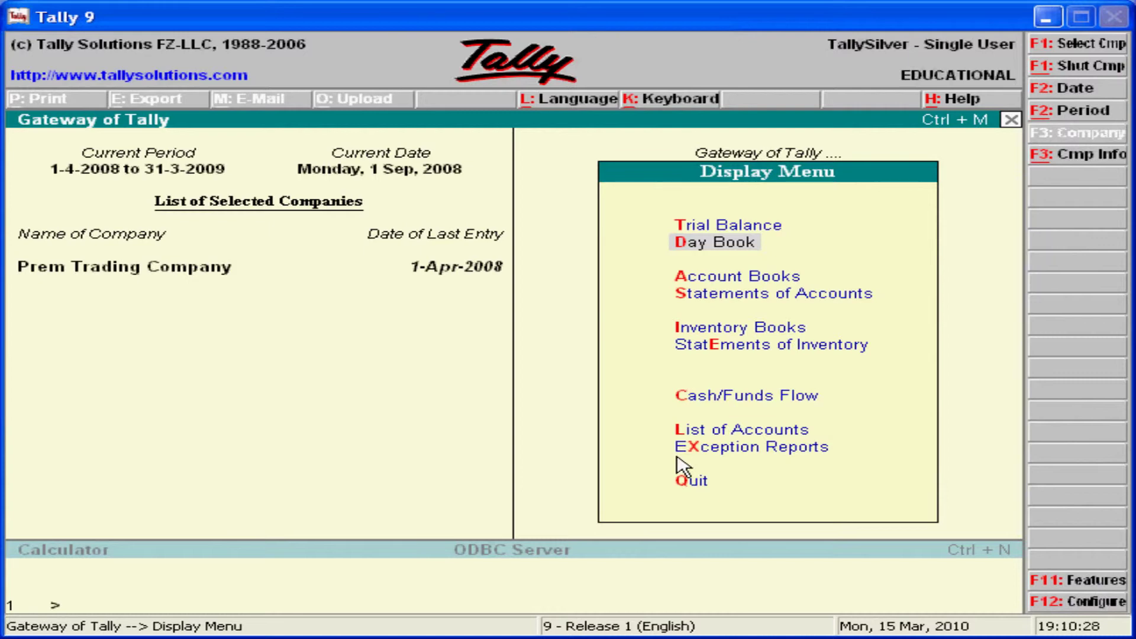
key(Return)
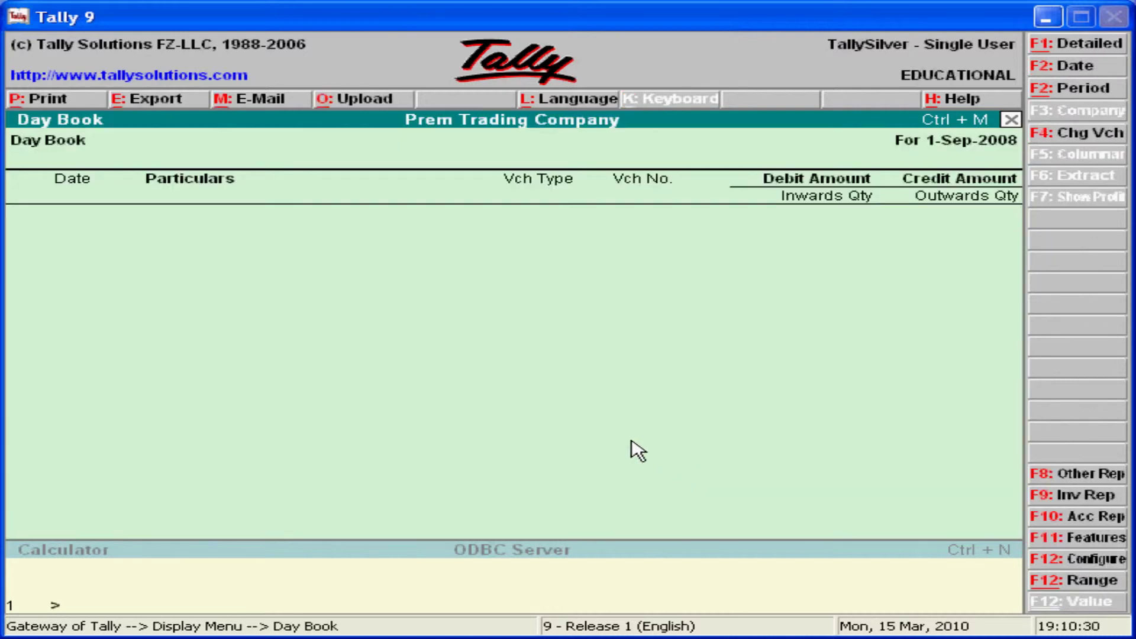
Export the Day Book as DayBook.xml with the preset options and return to the Gateway of Tally
click(168, 105)
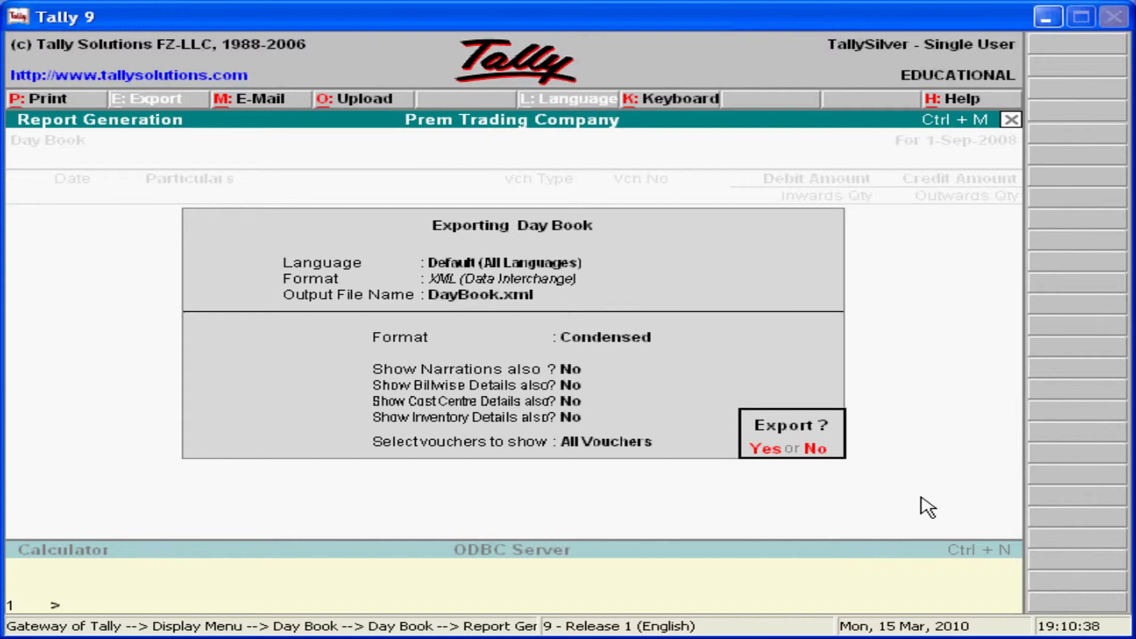
click(768, 453)
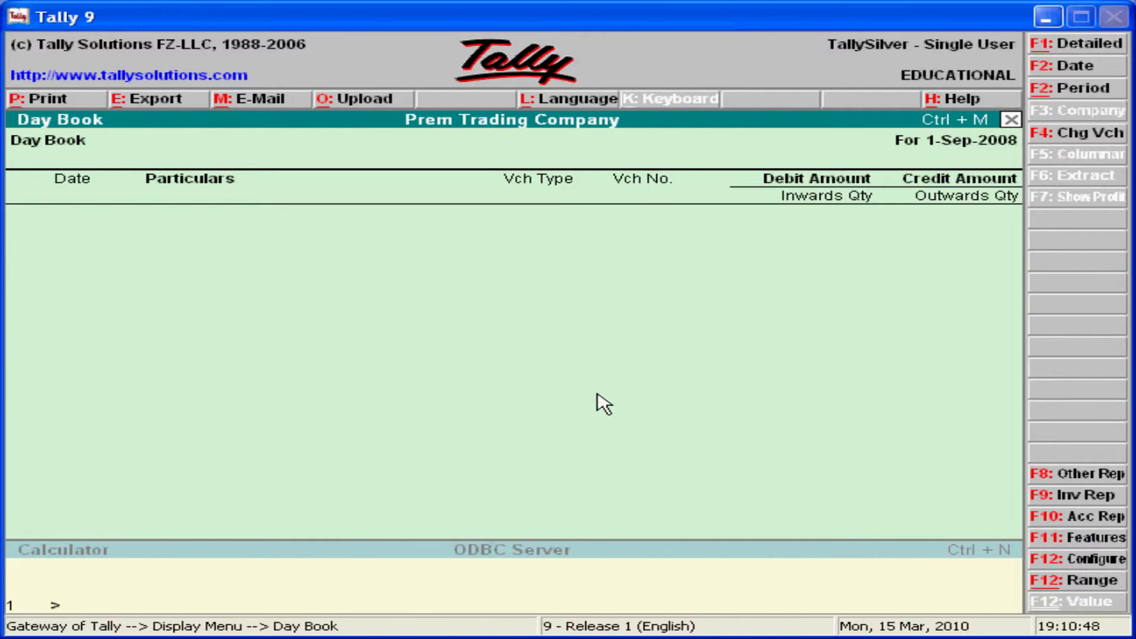
key(Escape)
key(Escape)
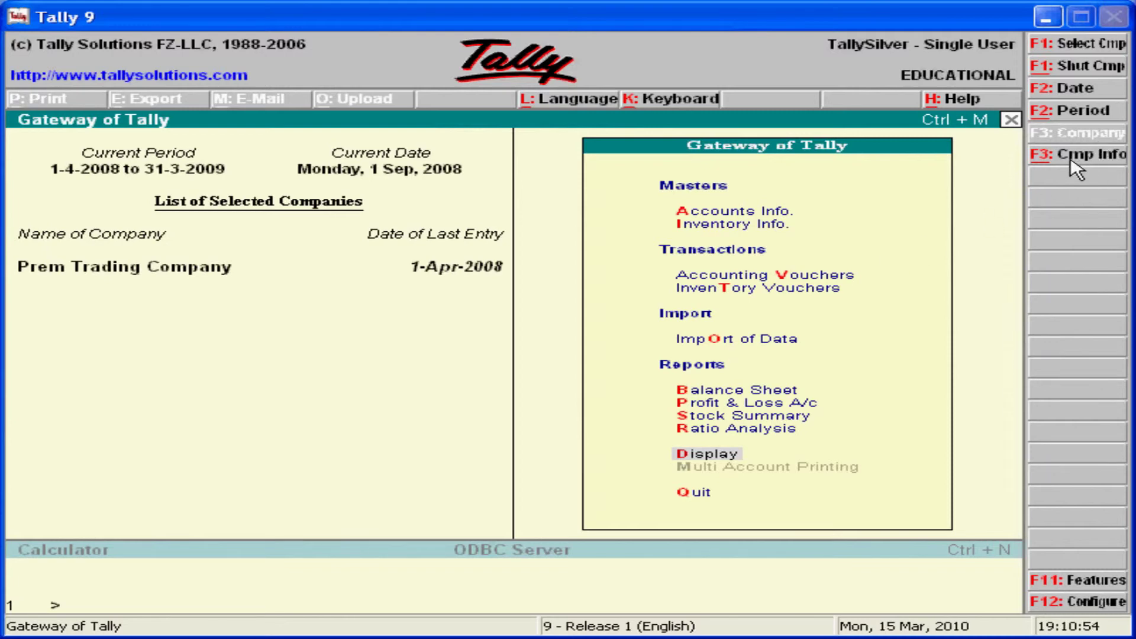
Shut Prem Trading Company and begin creating a company with the name and mailing name New Company
click(1054, 67)
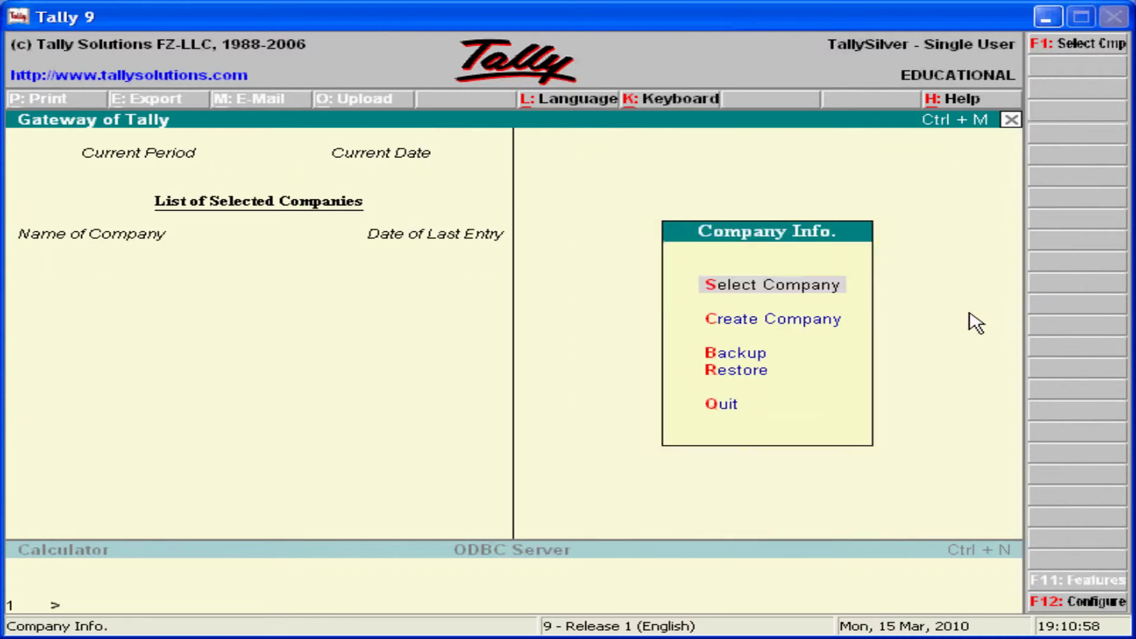
key(Down)
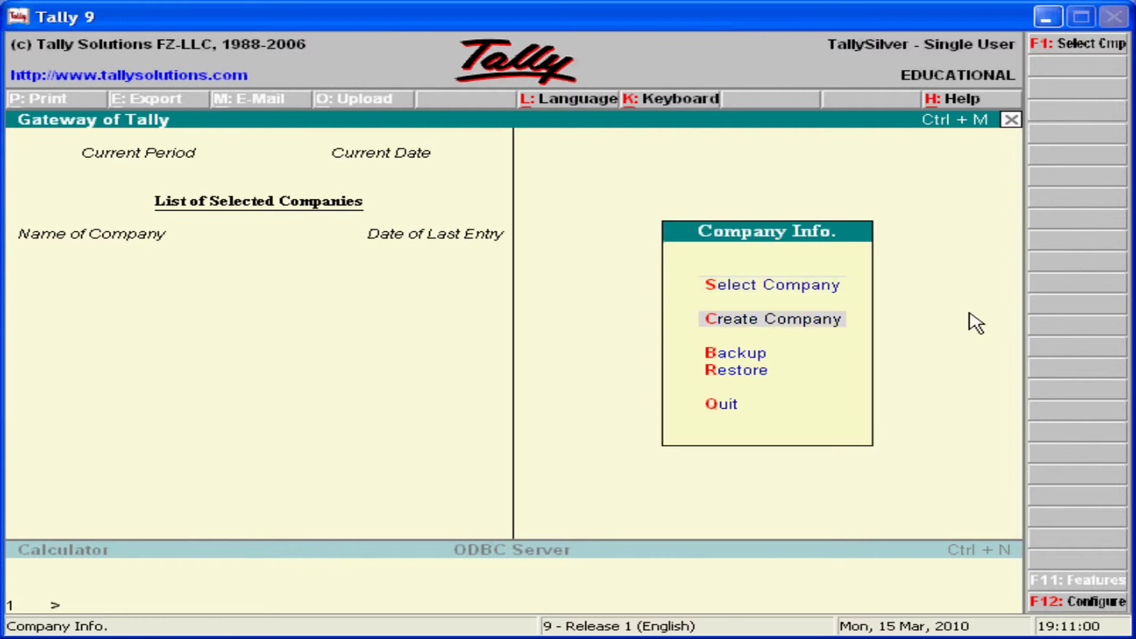
key(Return)
text(New)
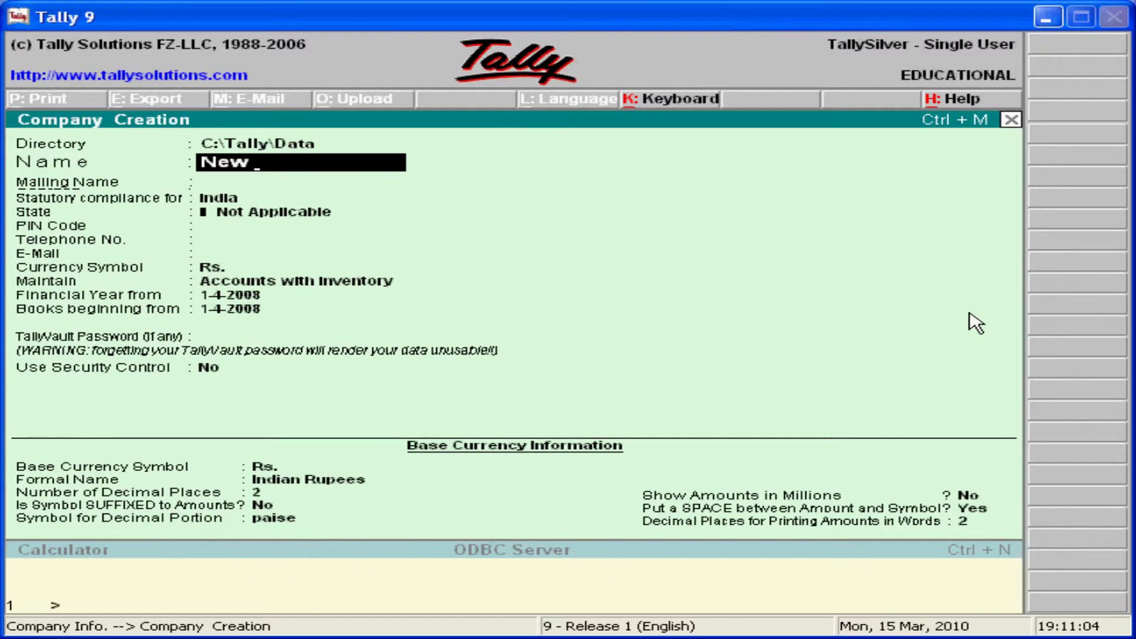
text( Comp)
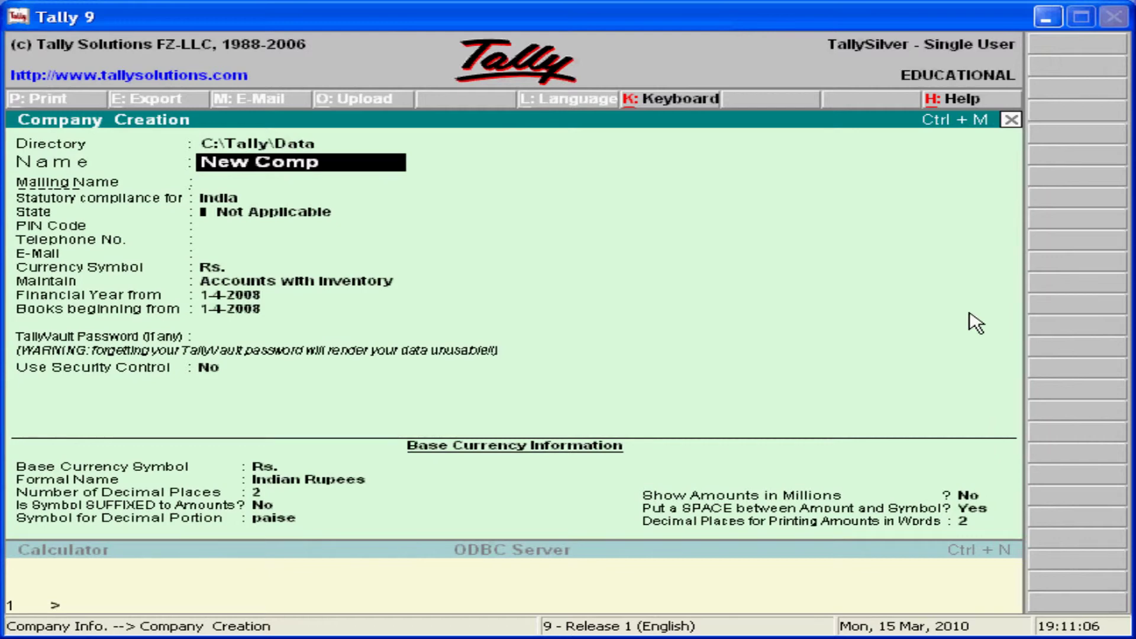
text(any)
key(Return)
key(Return)
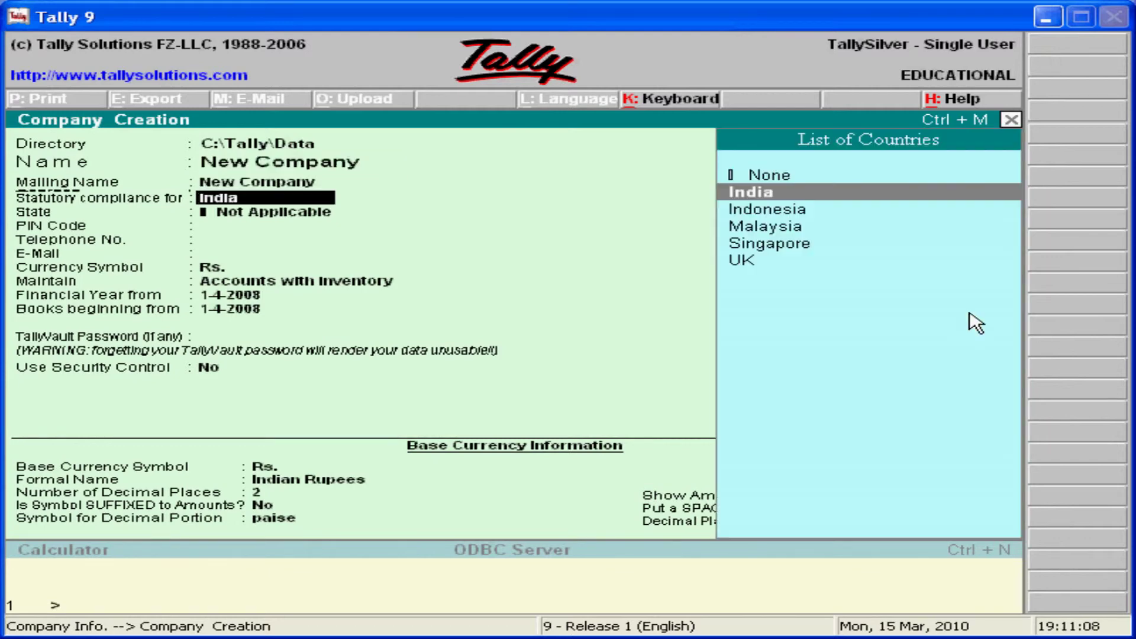
Keep India, Accounts with Inventory, the 1-4-2008 start dates and the default currency details, and accept the company creation
key(Return)
key(Return)
key(Return)
key(Return)
key(Return)
key(Return)
key(Return)
key(Return)
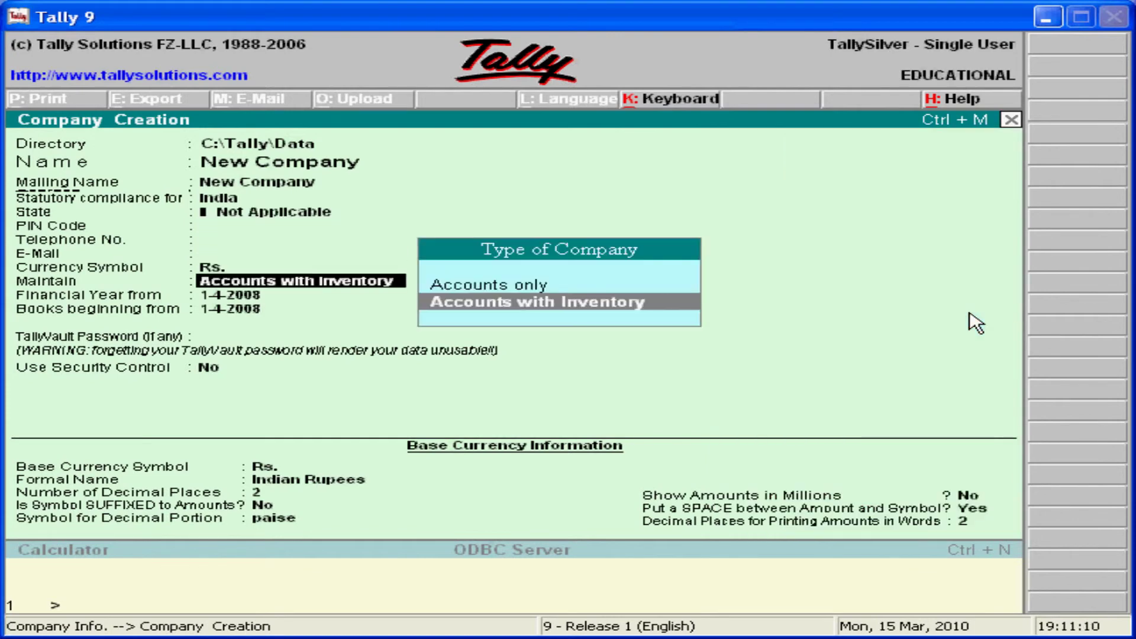
key(Return)
key(Return)
key(Return)
key(Return)
key(Return)
key(Return)
key(Return)
key(Return)
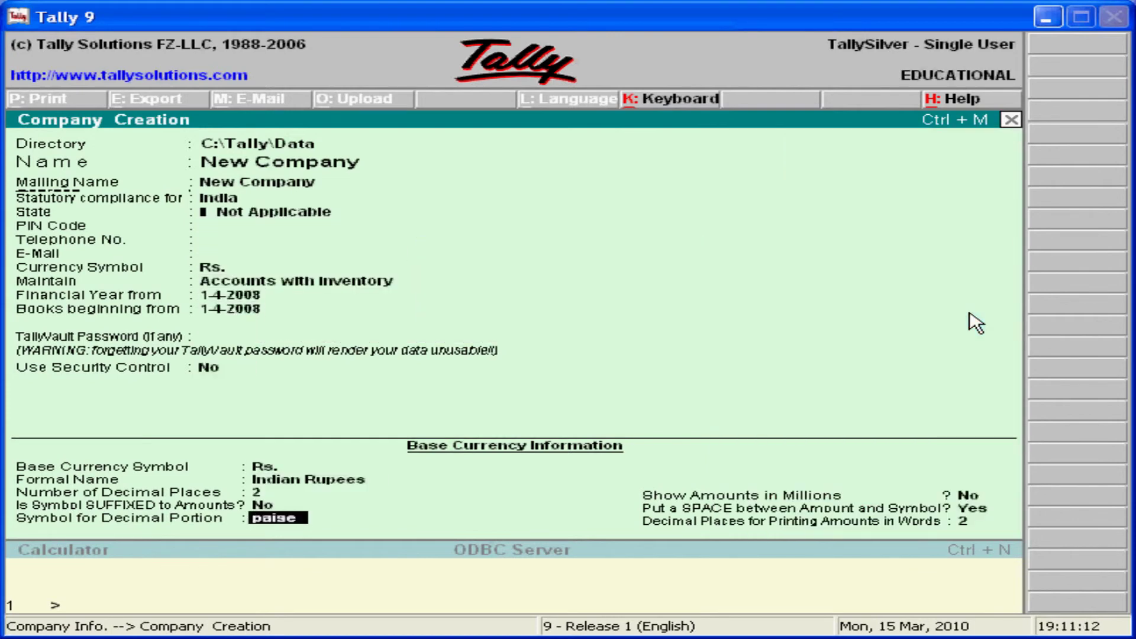
key(Return)
key(Return)
key(Return)
key(Return)
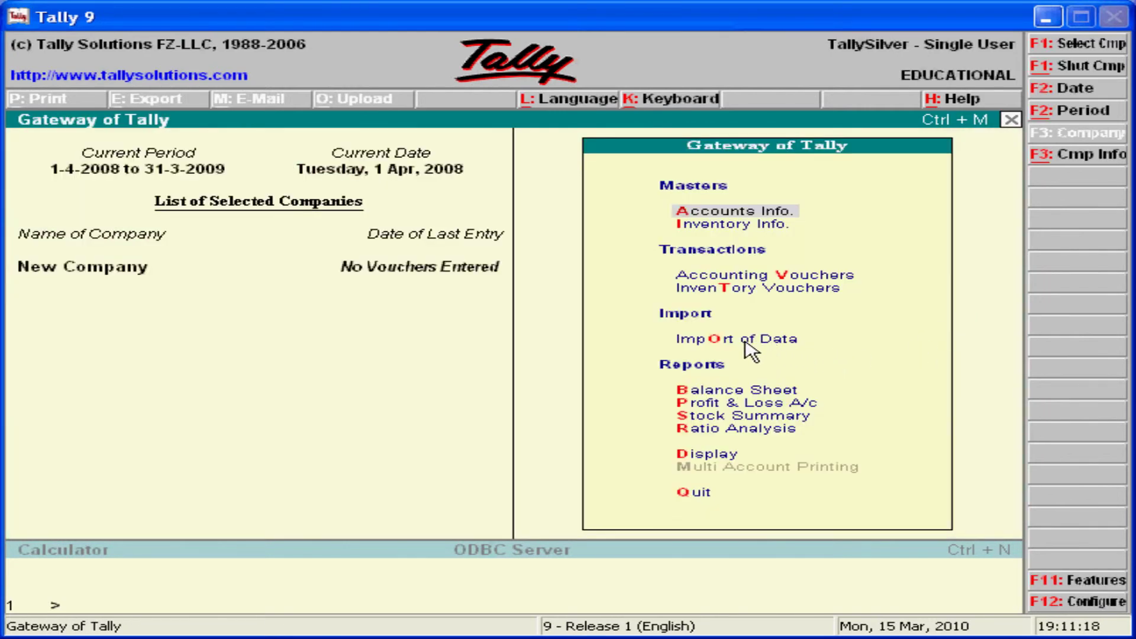
Import the masters from master.xml into New Company, treating already existing entries with Modify with new data
click(742, 340)
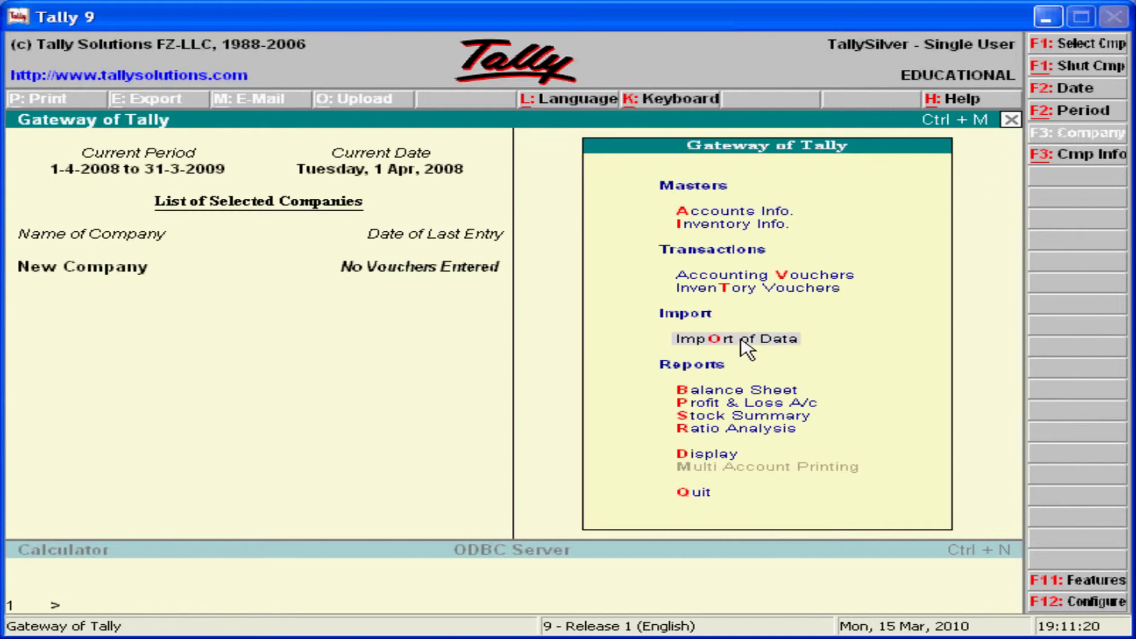
click(743, 341)
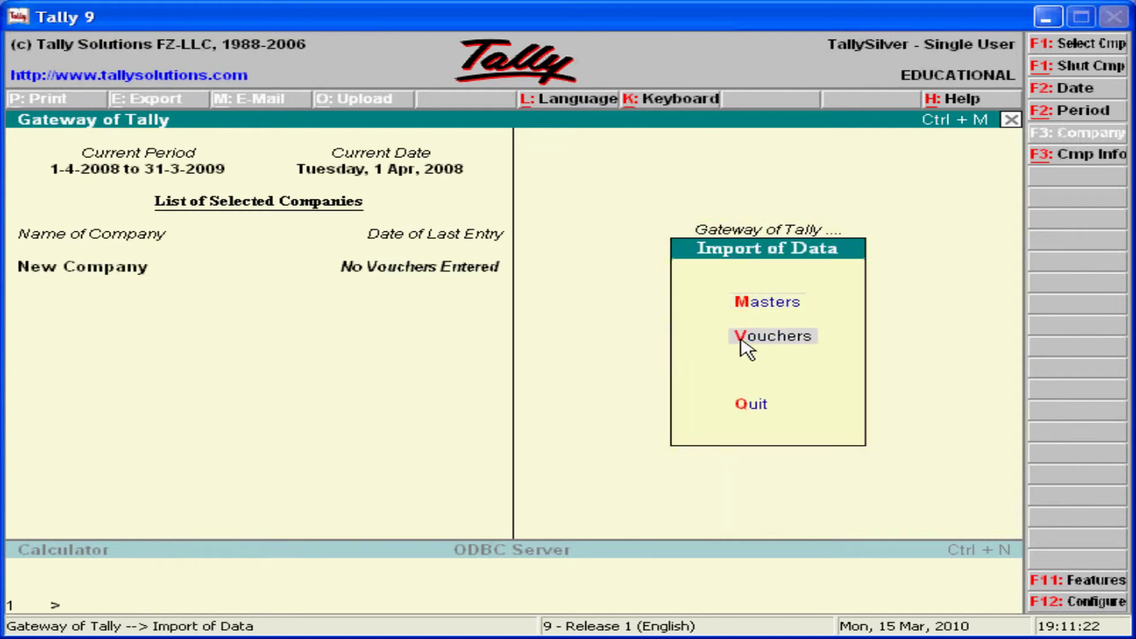
key(Return)
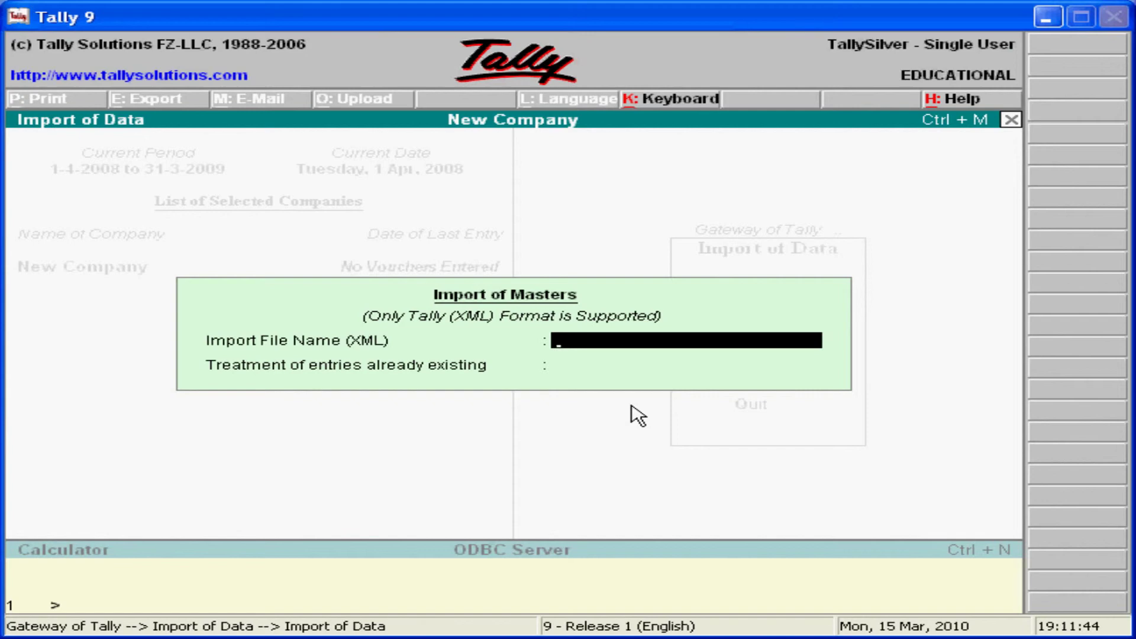
text(master.xml)
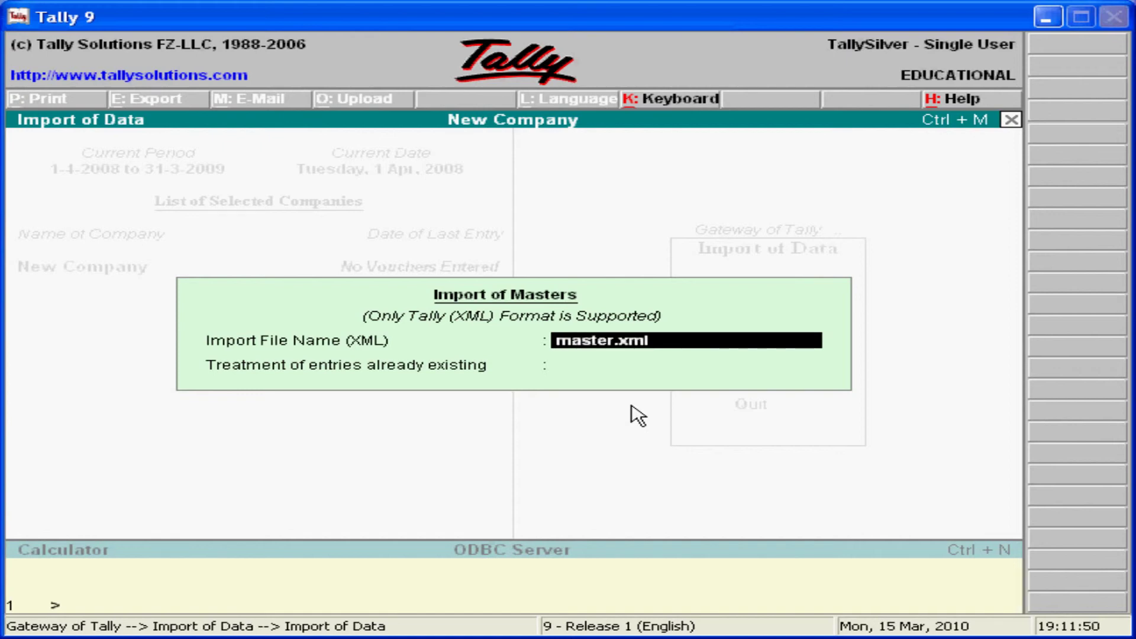
key(Return)
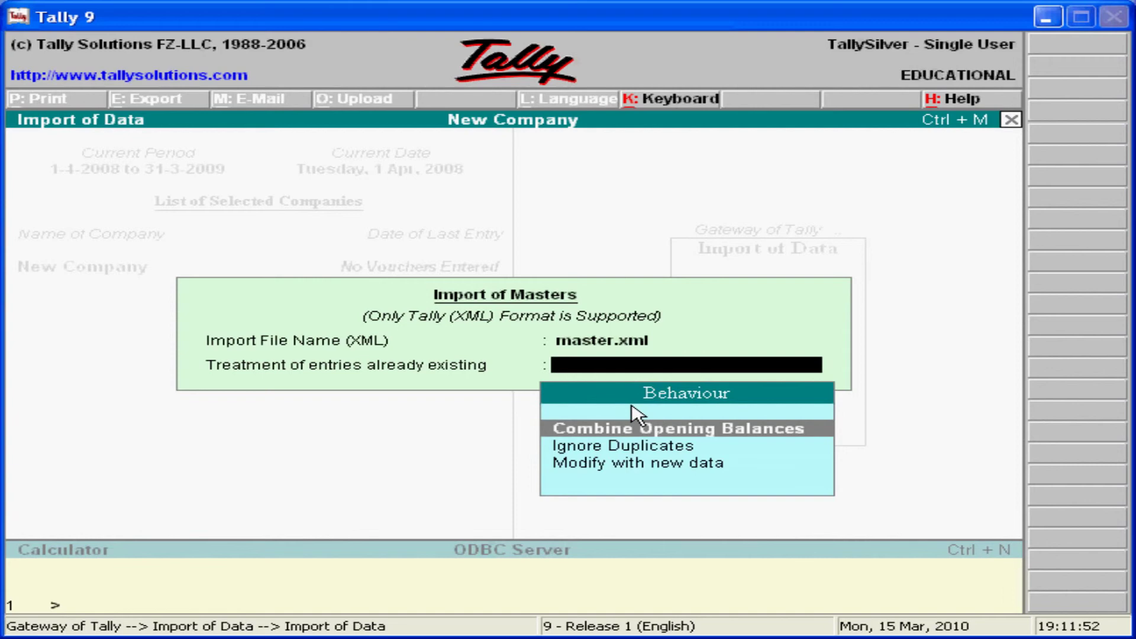
key(Down)
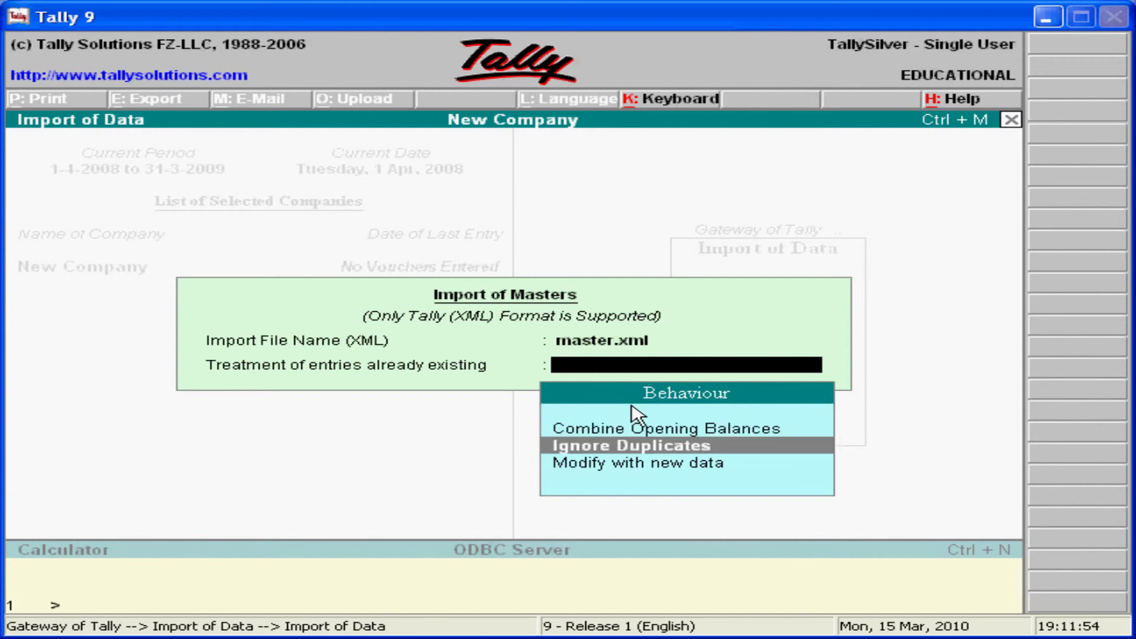
key(Down)
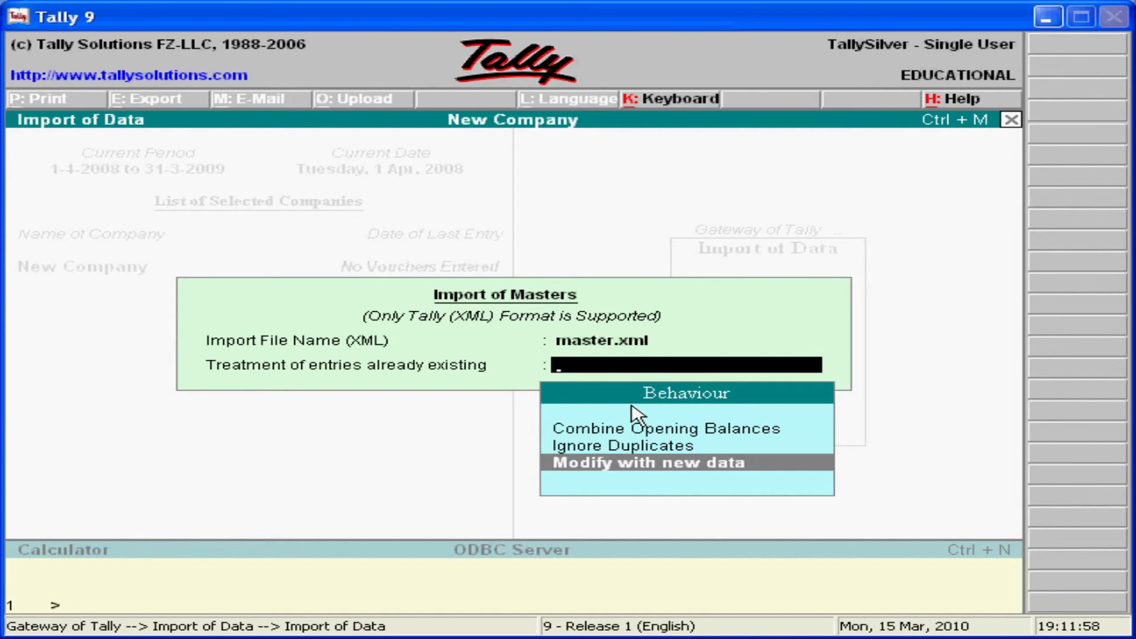
key(Return)
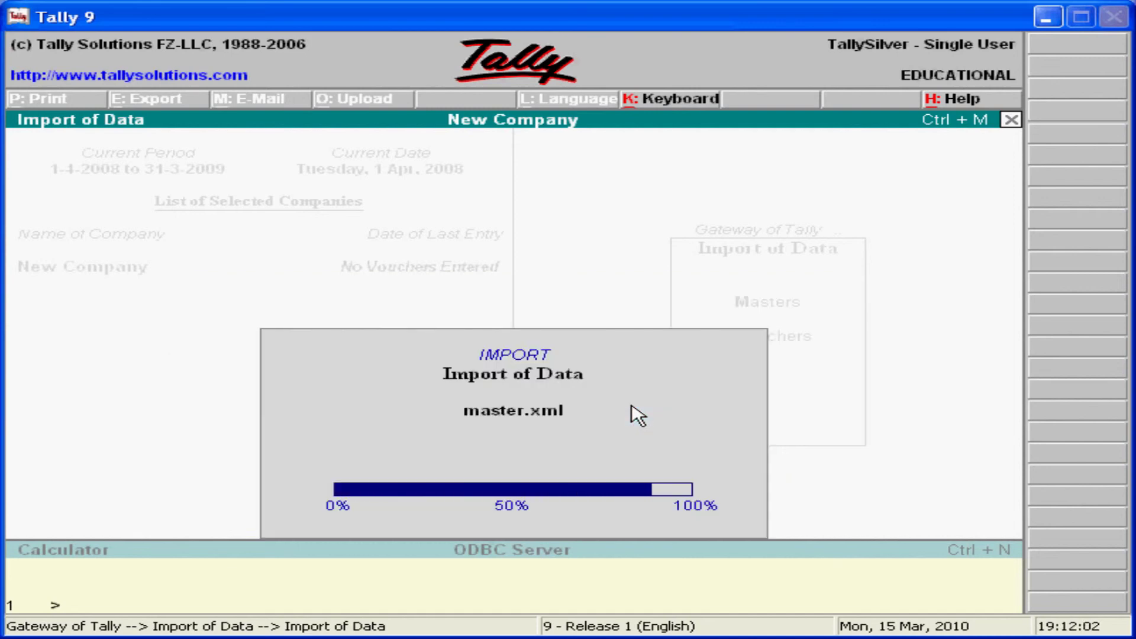
Import the vouchers from daybook.xml into New Company and return to the Gateway of Tally
key(Down)
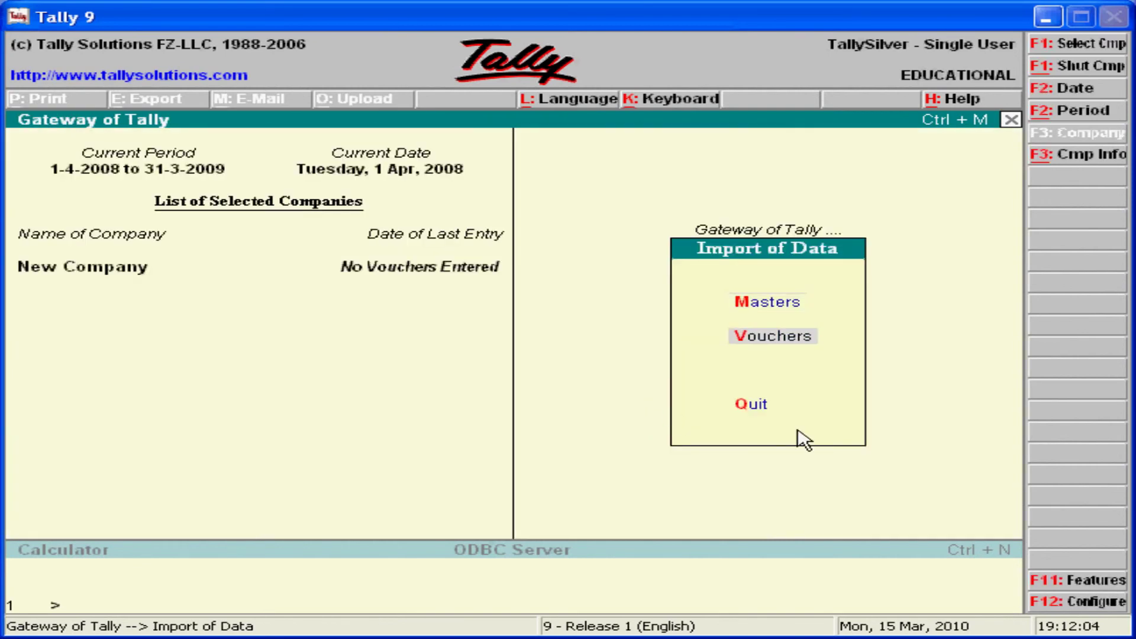
key(Return)
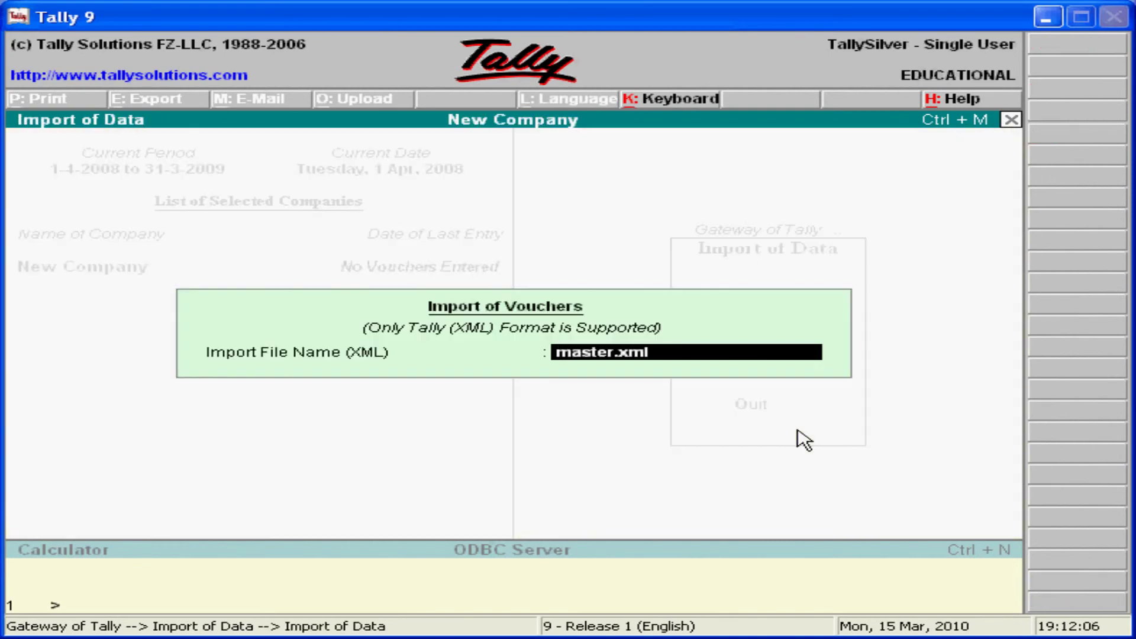
key(Delete)
key(Delete)
key(Delete)
key(Delete)
key(Delete)
key(Delete)
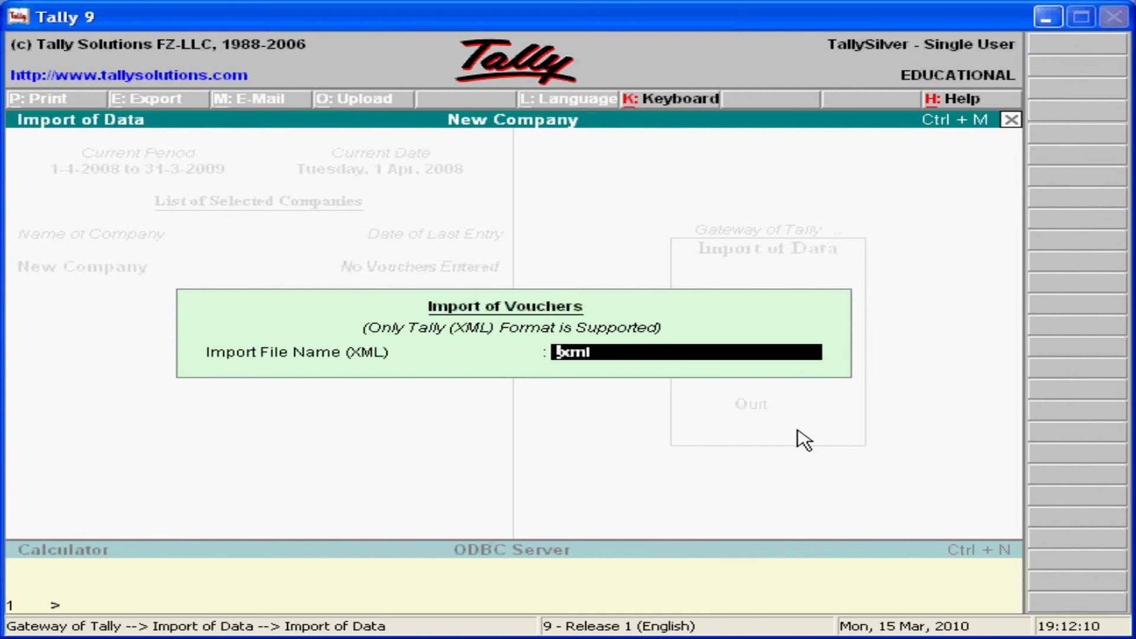
text(d)
key(Delete)
key(Delete)
key(Delete)
text(aybook)
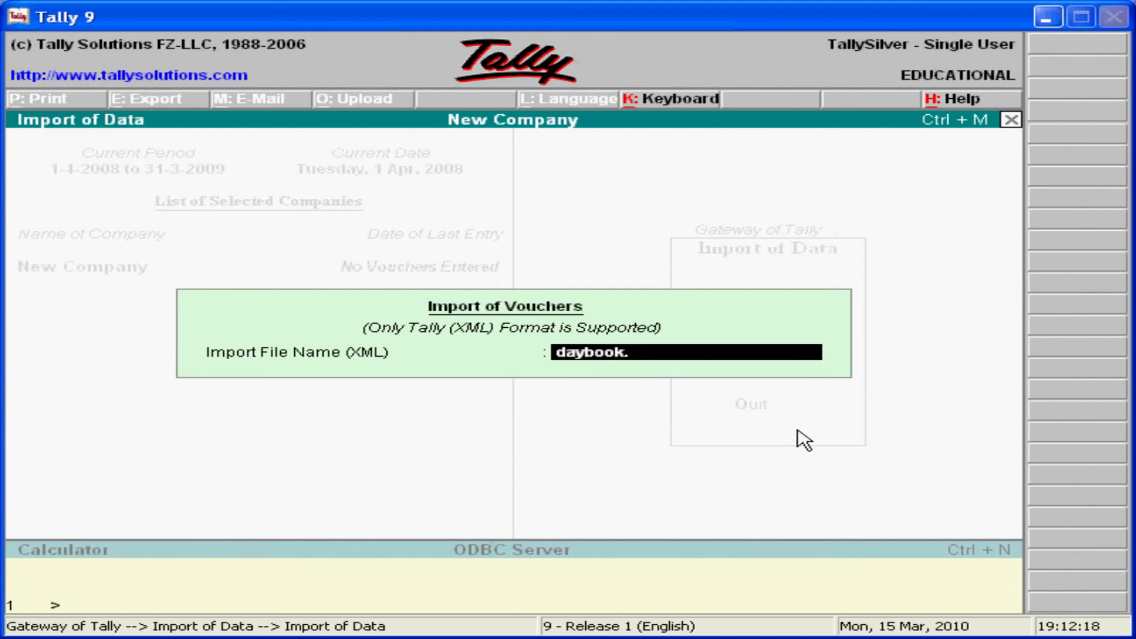
text(.xn)
key(BackSpace)
text(ml)
key(Return)
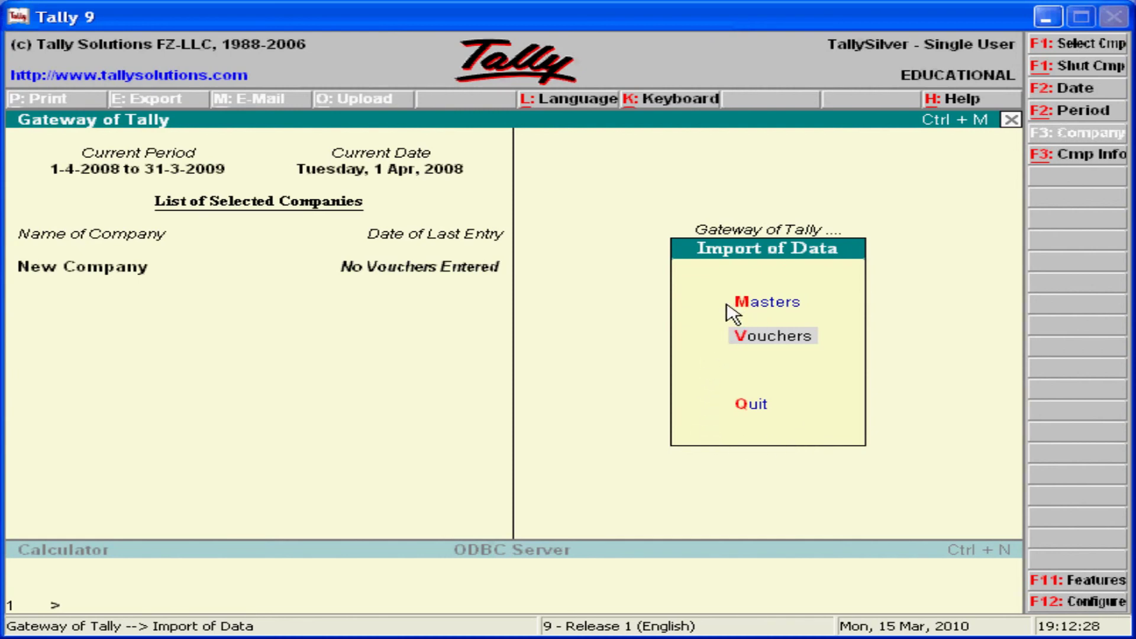
key(Escape)
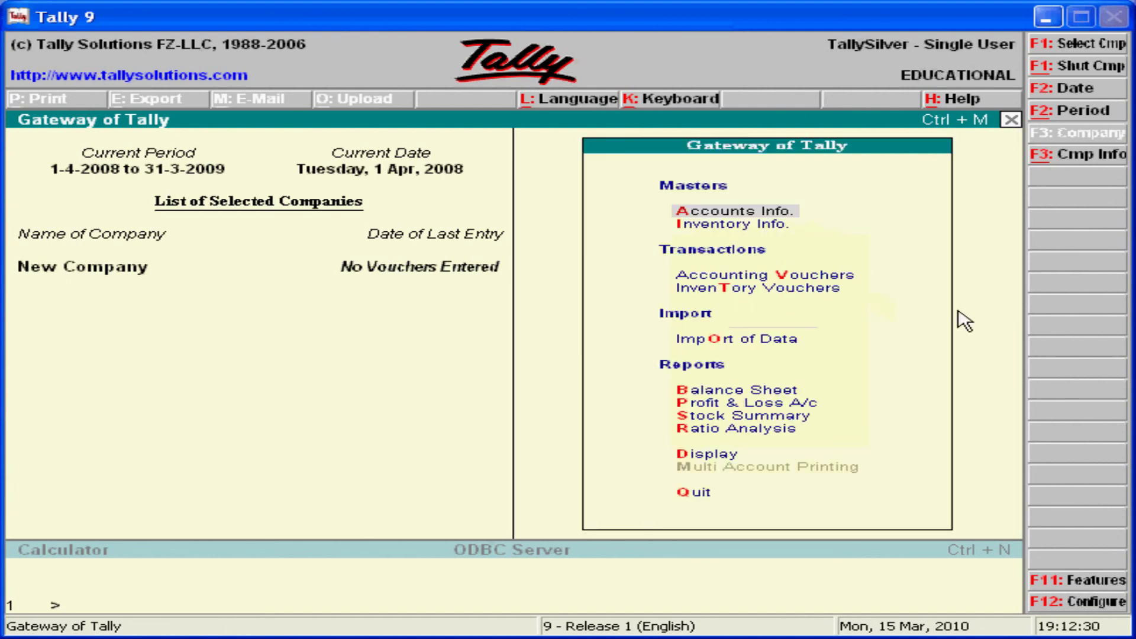
Open the single-ledger Display selection from the Accounts Info of New Company
key(Down)
key(Down)
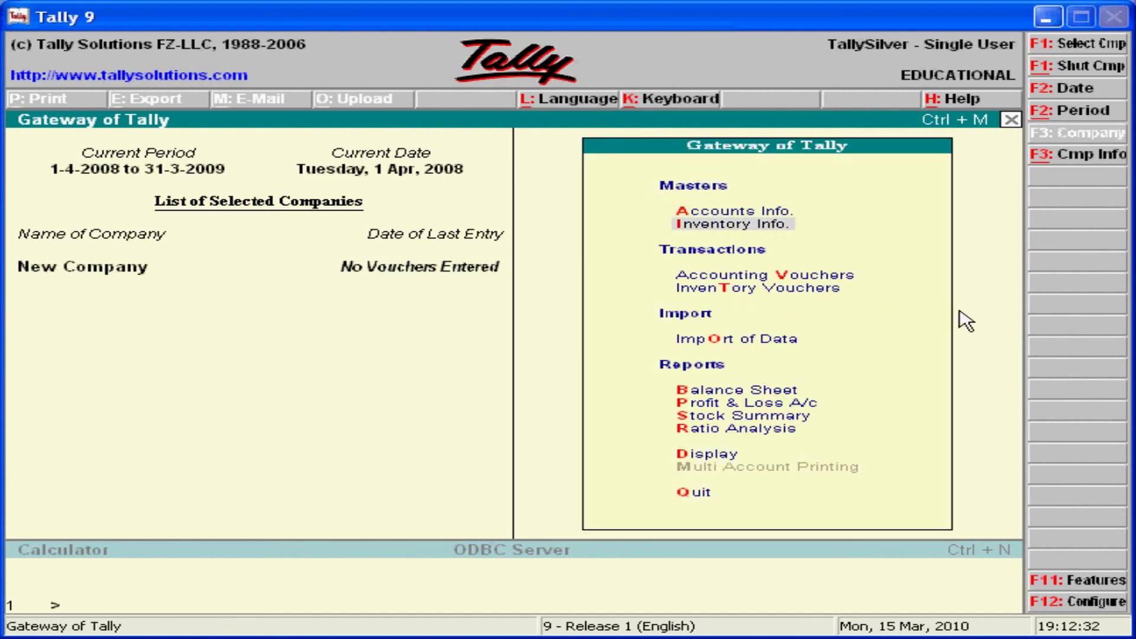
key(Up)
key(Up)
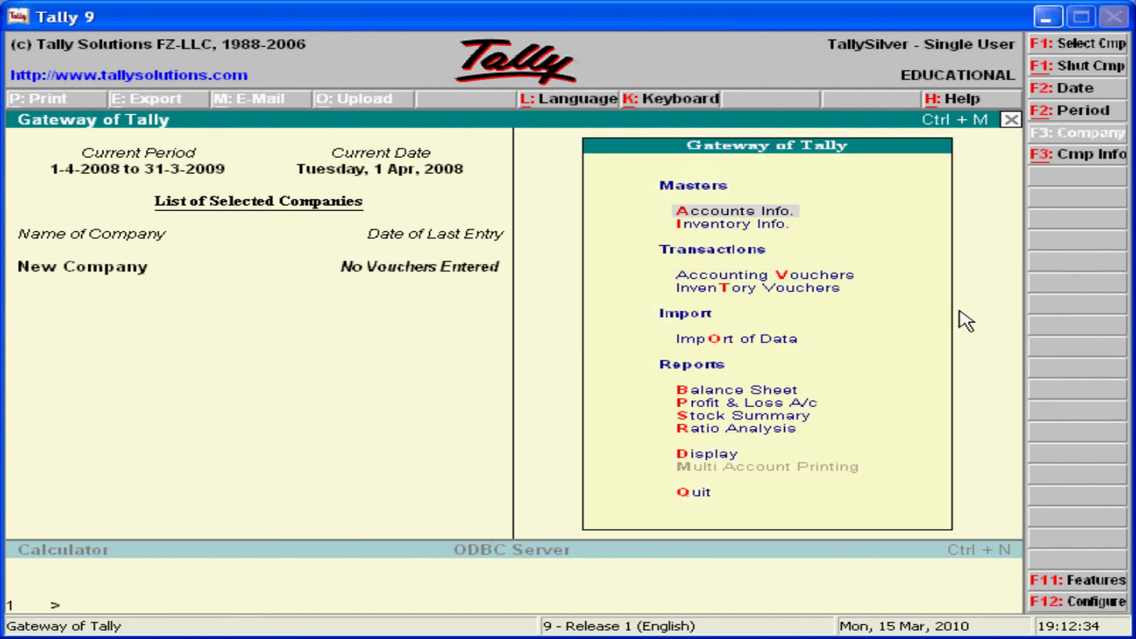
key(Return)
key(Down)
key(Return)
key(Down)
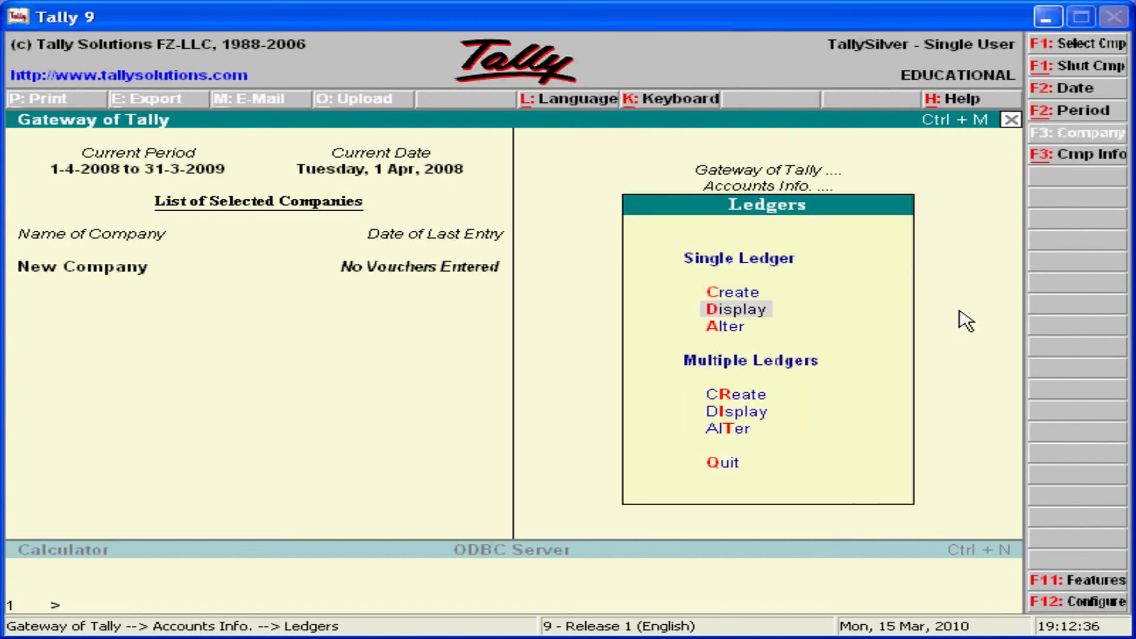
key(Return)
Look through New Company's List of Ledgers to its last entry and return to Accounts Info
key(Down)
key(Down)
key(Down)
key(Down)
key(Down)
key(Down)
key(Down)
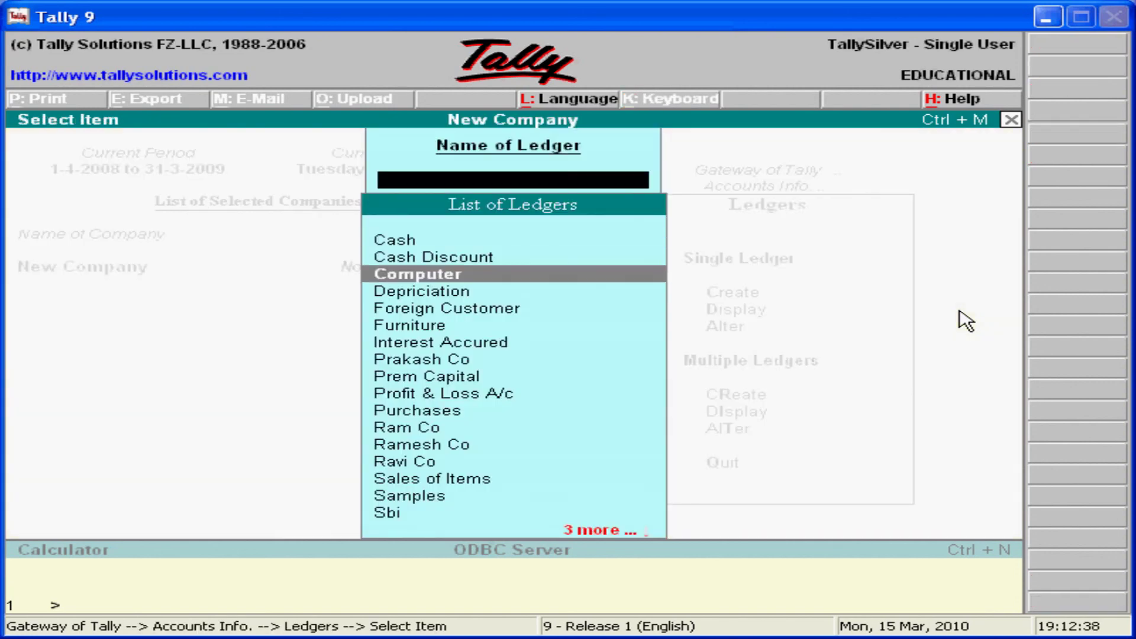
key(Down)
key(Down)
key(Down)
key(Down)
key(Down)
key(Down)
key(Down)
key(Down)
key(Down)
key(Down)
key(Down)
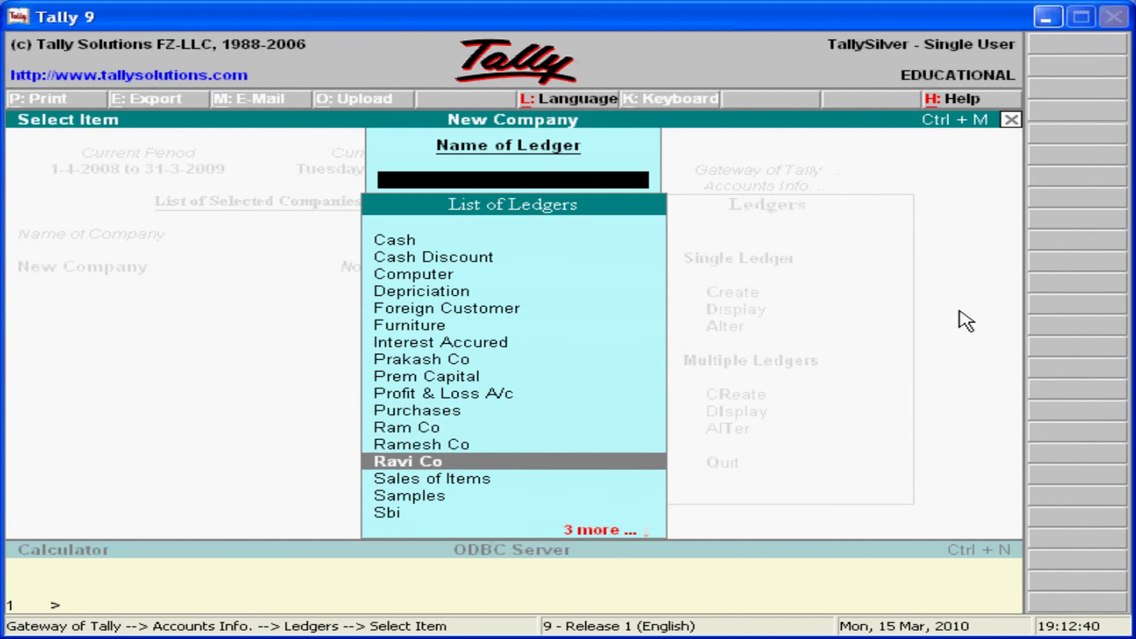
key(Down)
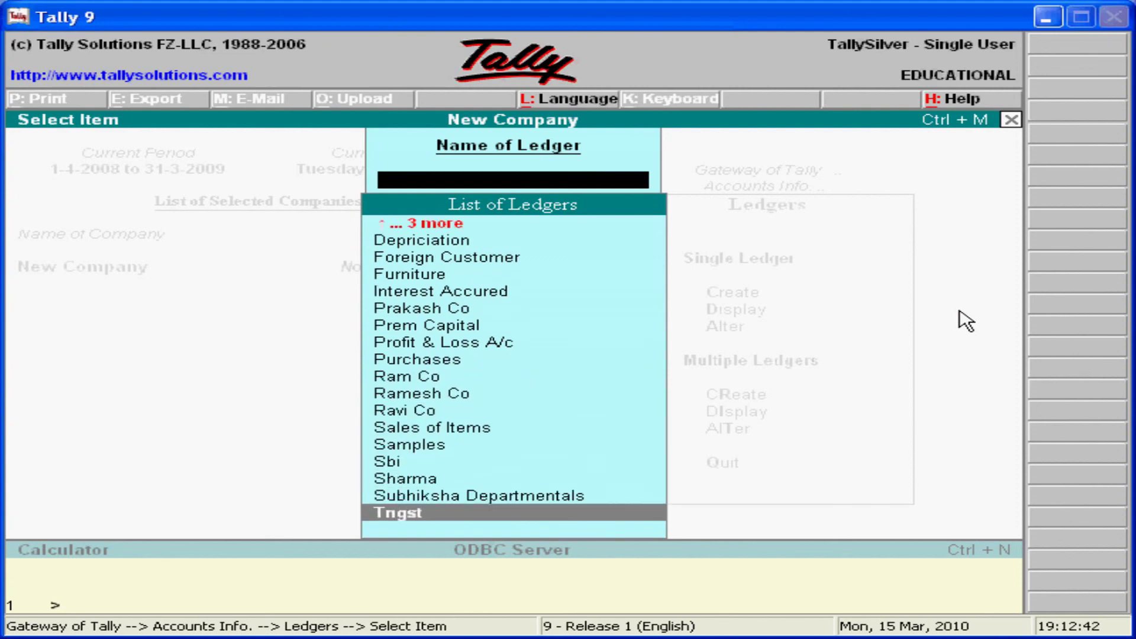
key(Escape)
key(Escape)
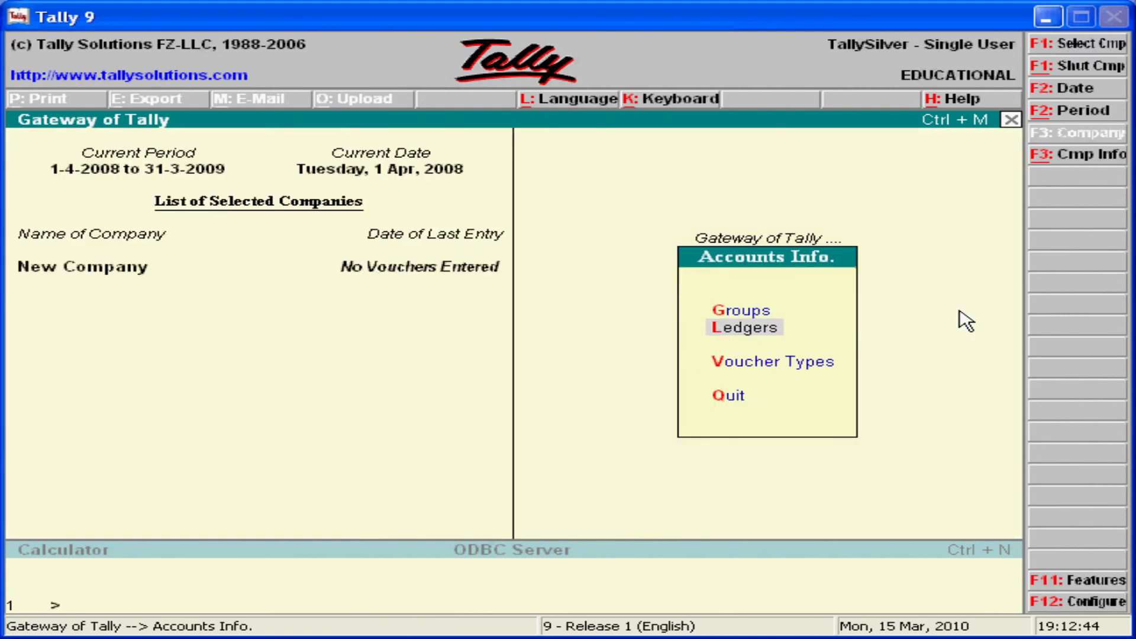